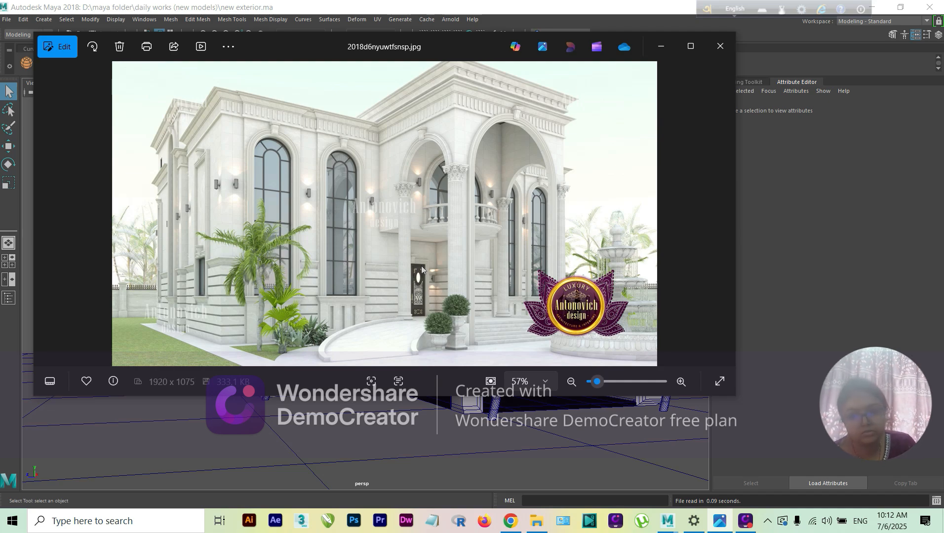
Step: Examine the building model's front from several angles and compare its entrance with the reference photo
{"action": "left_click", "coordinate": [658, 46]}
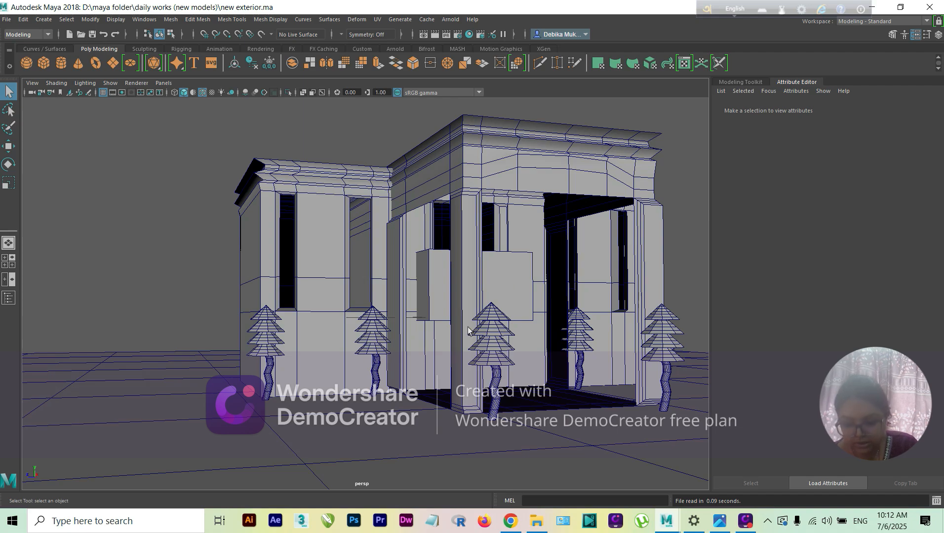
{"action": "left_click_drag", "start_coordinate": [384, 325], "coordinate": [432, 233], "text": "alt"}
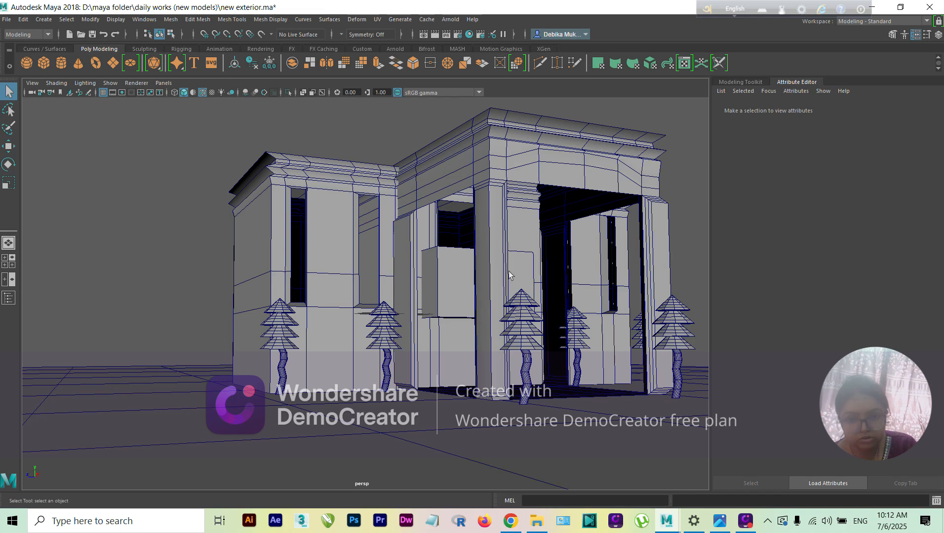
{"action": "left_click_drag", "start_coordinate": [509, 275], "coordinate": [504, 280], "text": "alt"}
{"action": "left_click_drag", "start_coordinate": [641, 223], "coordinate": [520, 326], "text": "alt"}
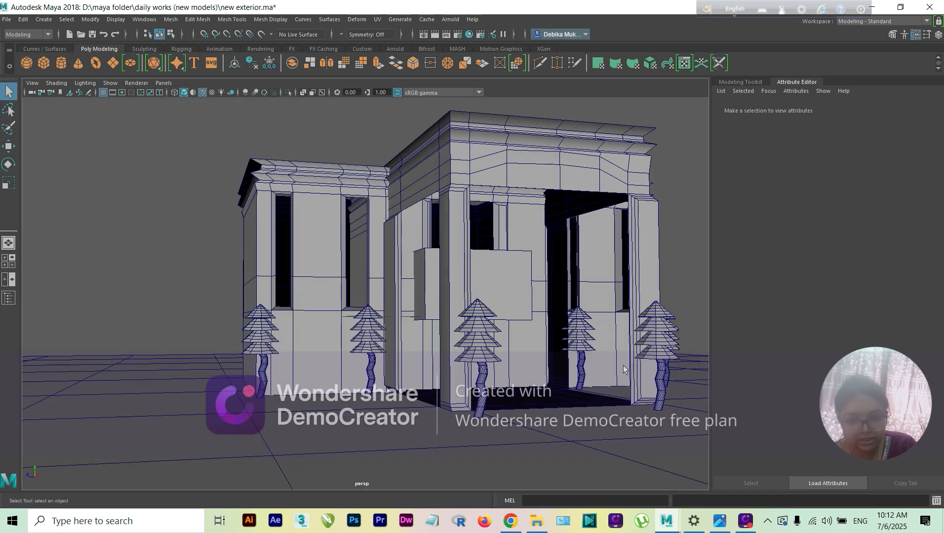
{"action": "left_click_drag", "start_coordinate": [486, 353], "coordinate": [518, 358], "text": "alt"}
{"action": "scroll", "coordinate": [486, 337], "scroll_direction": "up", "scroll_amount": 6}
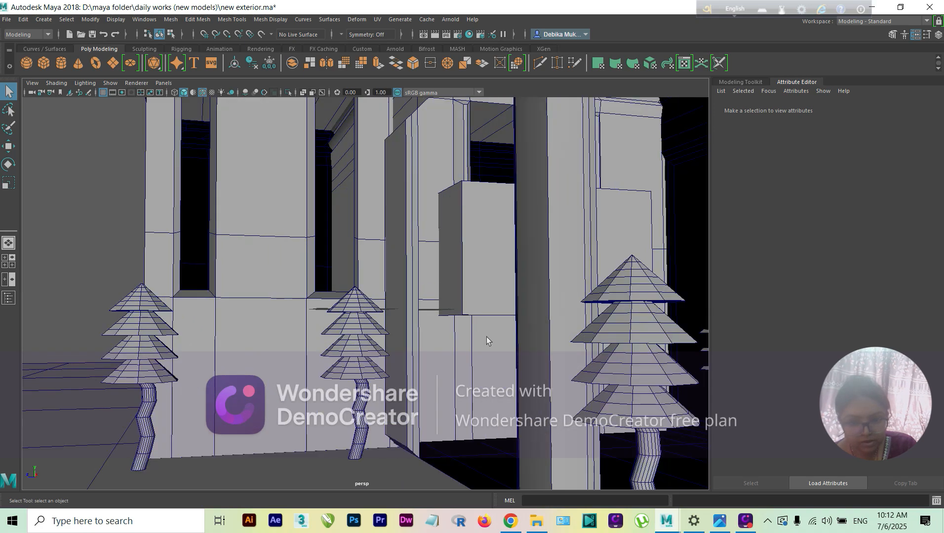
{"action": "scroll", "coordinate": [370, 361], "scroll_direction": "up", "scroll_amount": 3}
{"action": "middle_click_drag", "start_coordinate": [341, 372], "coordinate": [339, 250], "text": "alt"}
{"action": "scroll", "coordinate": [345, 257], "scroll_direction": "down", "scroll_amount": 10}
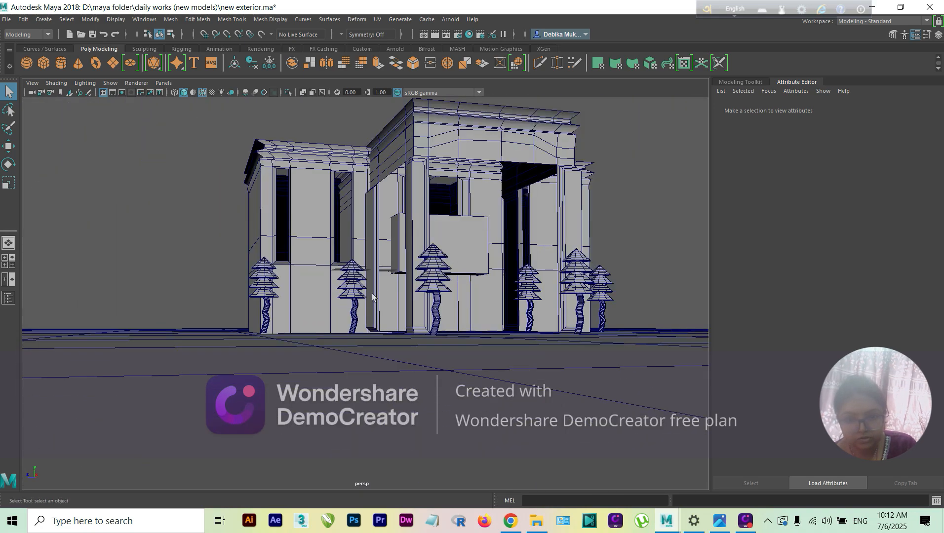
{"action": "left_click_drag", "start_coordinate": [380, 296], "coordinate": [416, 292], "text": "alt"}
{"action": "middle_click_drag", "start_coordinate": [479, 265], "coordinate": [459, 298], "text": "alt"}
{"action": "scroll", "coordinate": [449, 302], "scroll_direction": "up", "scroll_amount": 3}
{"action": "left_click_drag", "start_coordinate": [459, 299], "coordinate": [460, 309], "text": "alt"}
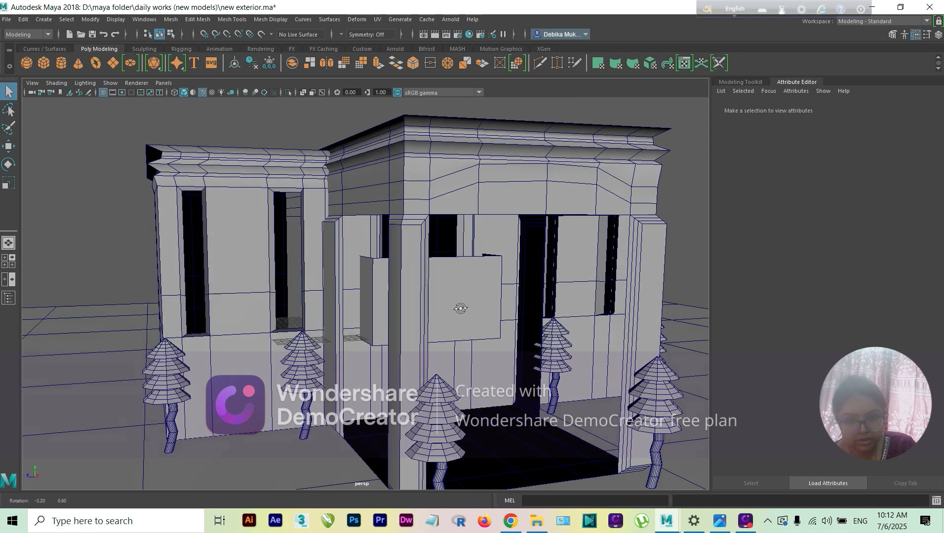
{"action": "scroll", "coordinate": [460, 307], "scroll_direction": "down", "scroll_amount": 3}
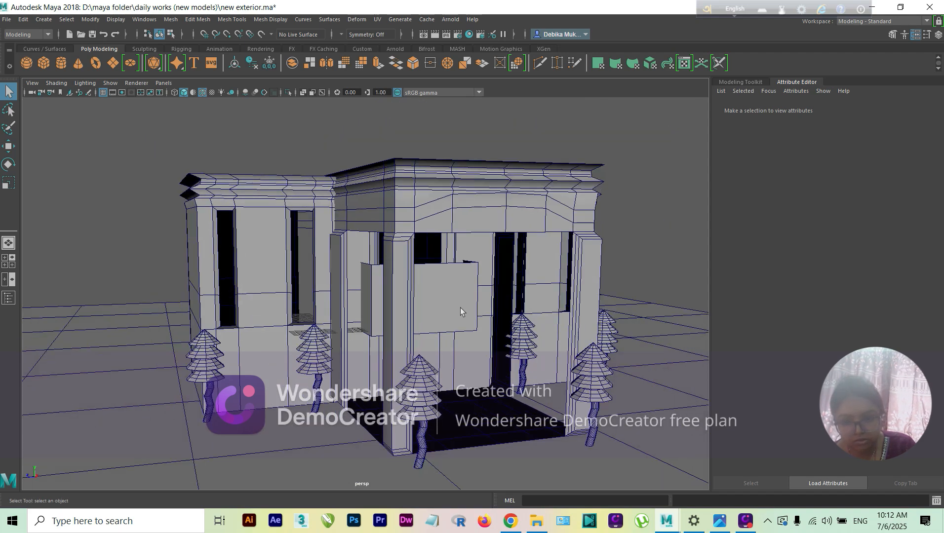
{"action": "middle_click_drag", "start_coordinate": [460, 308], "coordinate": [496, 283], "text": "alt"}
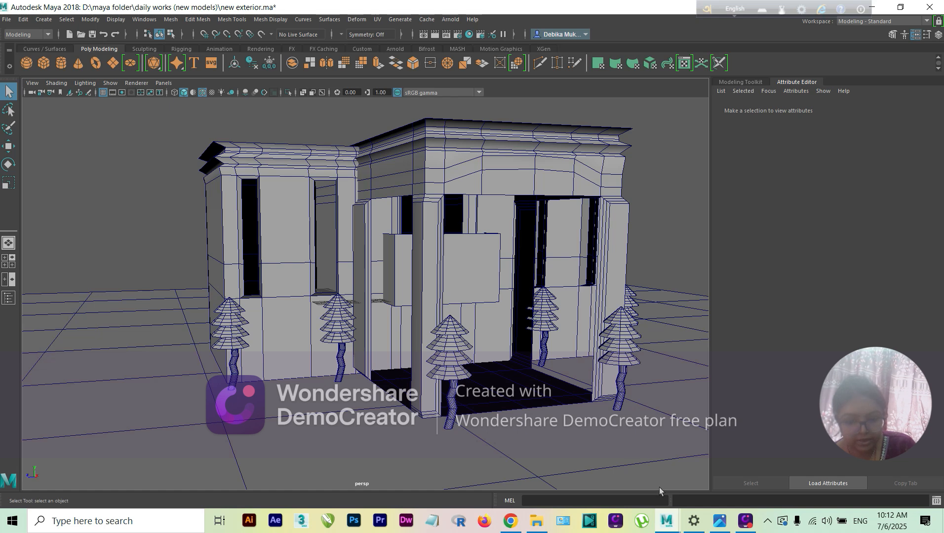
{"action": "left_click", "coordinate": [717, 521]}
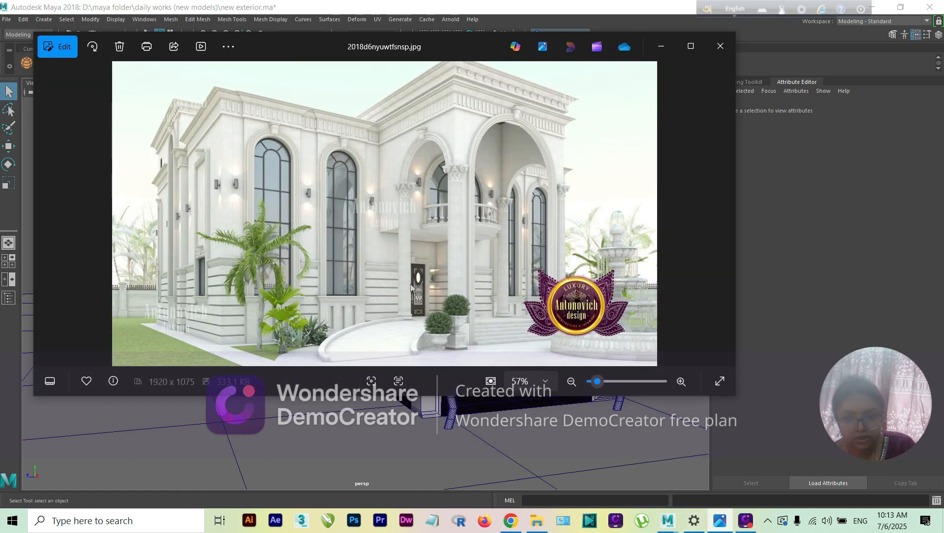
{"action": "left_click", "coordinate": [661, 46]}
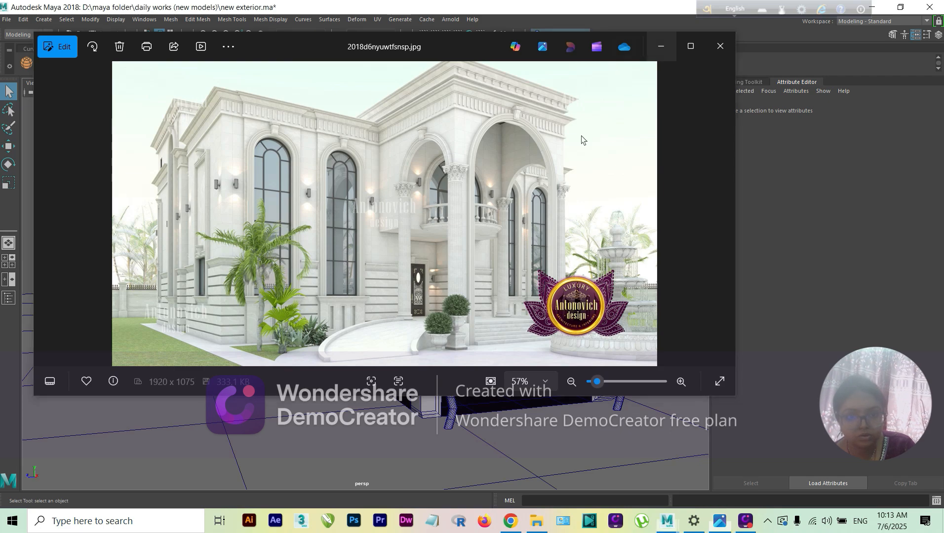
Step: Extrude the central wall face directly below the balcony block with an offset of -0.1
{"action": "left_click_drag", "start_coordinate": [531, 331], "coordinate": [500, 323], "text": "alt"}
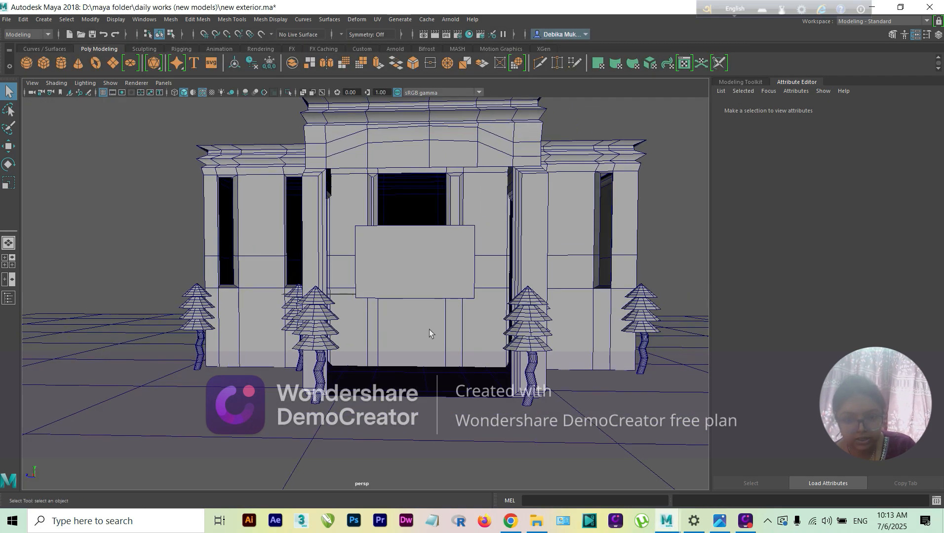
{"action": "left_click", "coordinate": [411, 323]}
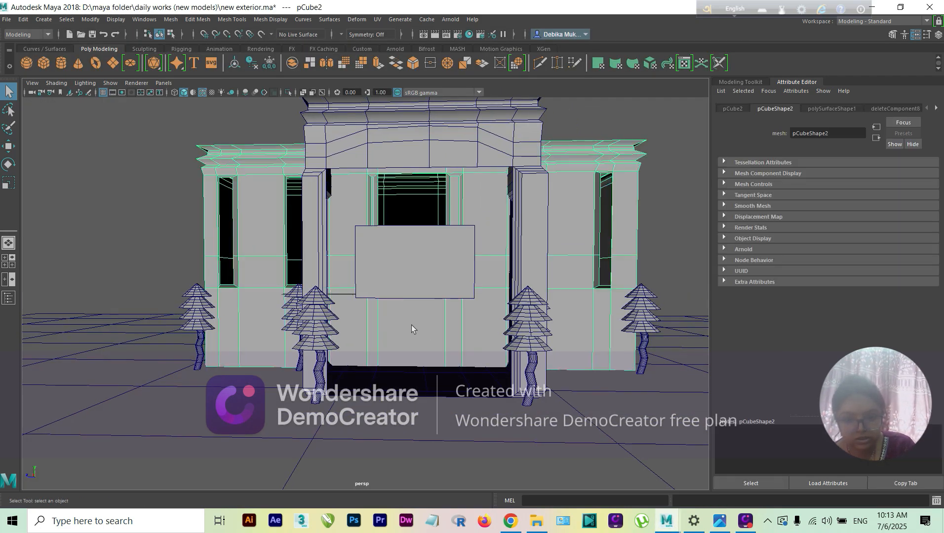
{"action": "right_click_drag", "start_coordinate": [412, 250], "coordinate": [404, 285]}
{"action": "left_click", "coordinate": [410, 323]}
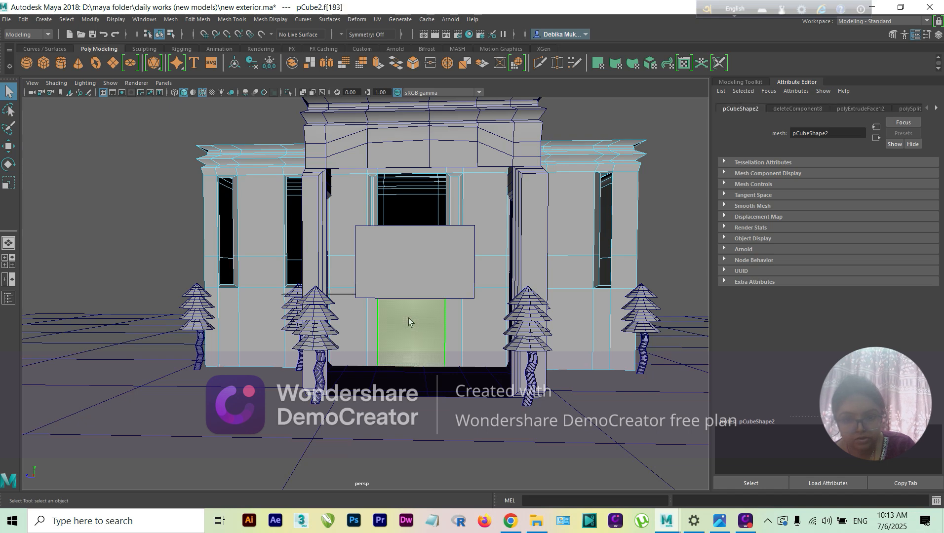
{"action": "left_click", "coordinate": [378, 64]}
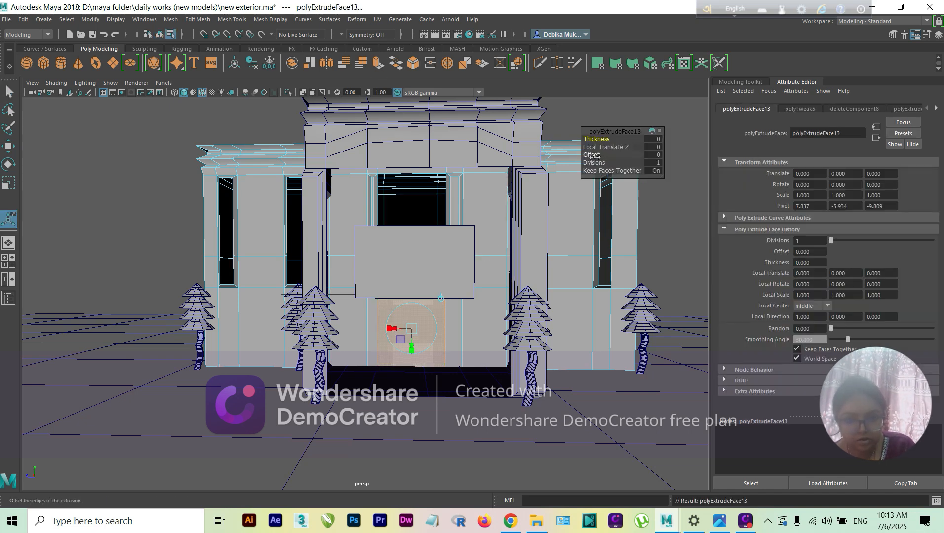
{"action": "left_click_drag", "start_coordinate": [594, 156], "coordinate": [594, 159]}
{"action": "left_click_drag", "start_coordinate": [435, 314], "coordinate": [442, 269], "text": "alt"}
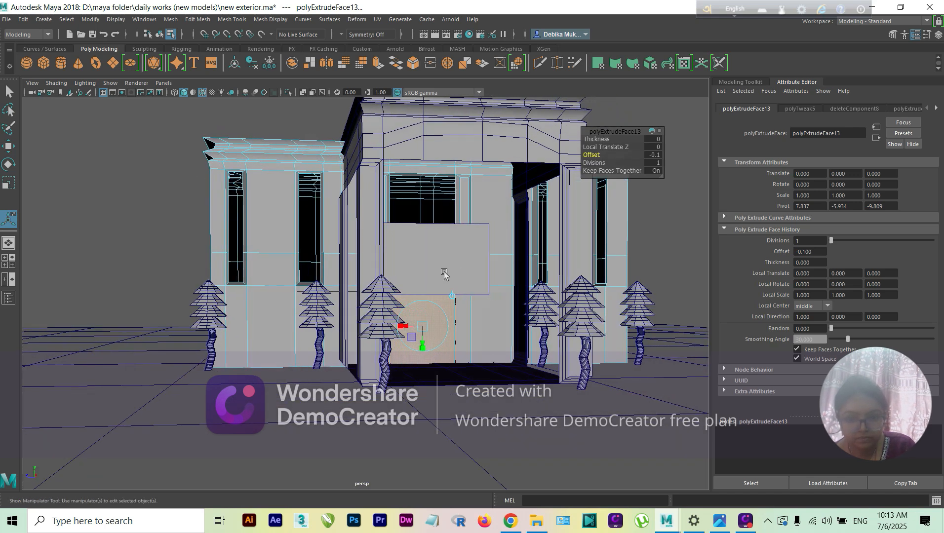
Step: Raise the balcony block vertically to clear the entrance wall area behind it
{"action": "right_click_drag", "start_coordinate": [440, 270], "coordinate": [477, 240]}
{"action": "left_click", "coordinate": [444, 276]}
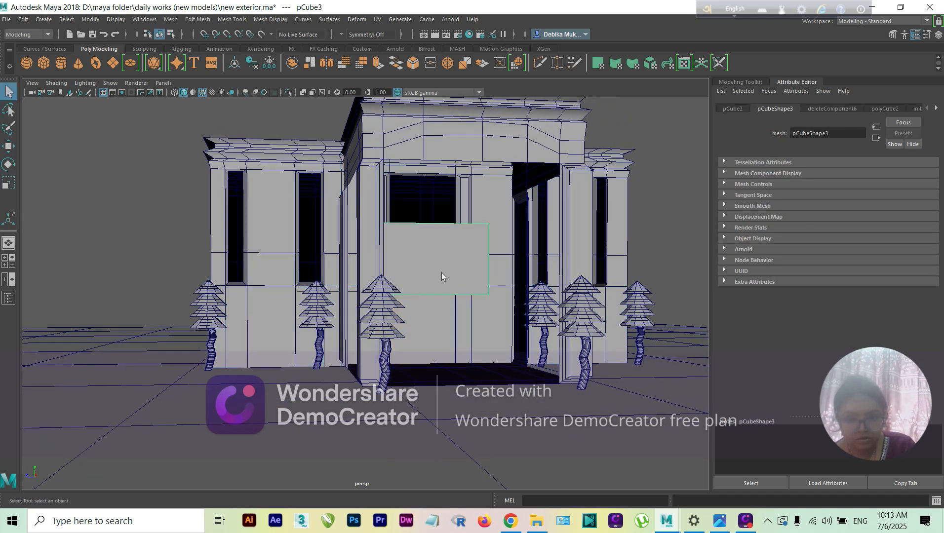
{"action": "key", "text": "w"}
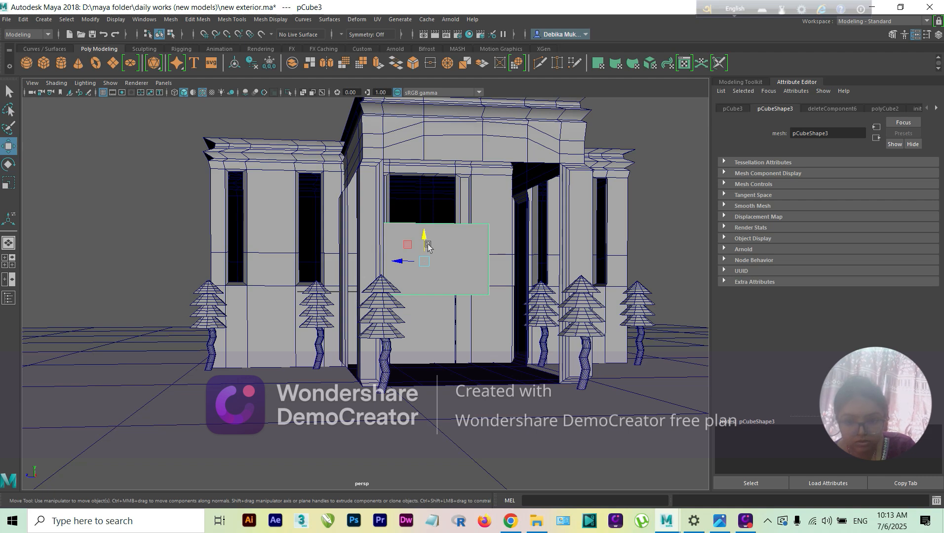
{"action": "left_click", "coordinate": [425, 246]}
{"action": "left_click", "coordinate": [431, 262]}
{"action": "left_click_drag", "start_coordinate": [426, 245], "coordinate": [426, 209]}
{"action": "left_click_drag", "start_coordinate": [443, 316], "coordinate": [409, 321], "text": "alt"}
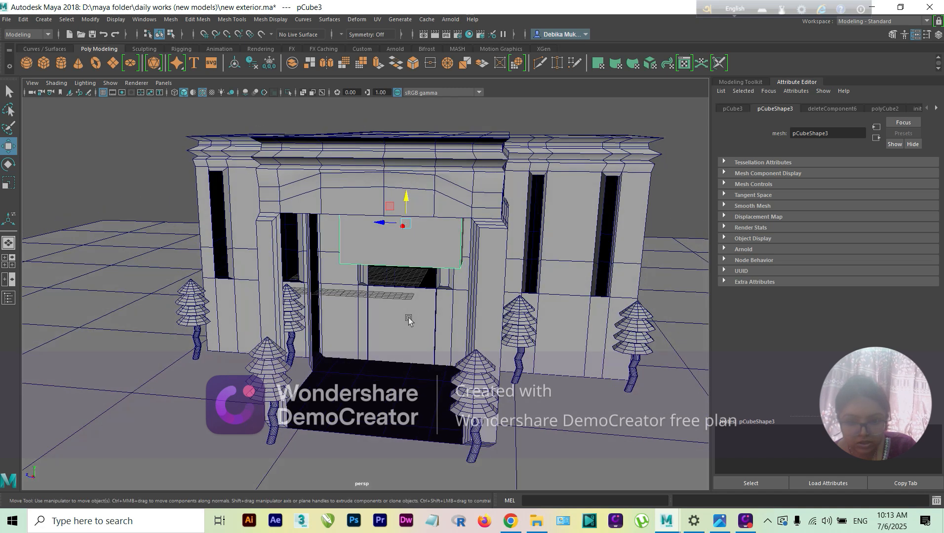
Step: Extrude the central ground-floor wall face again with an offset of 1.5 to inset a door outline
{"action": "left_click", "coordinate": [408, 320]}
{"action": "right_click_drag", "start_coordinate": [409, 322], "coordinate": [399, 278]}
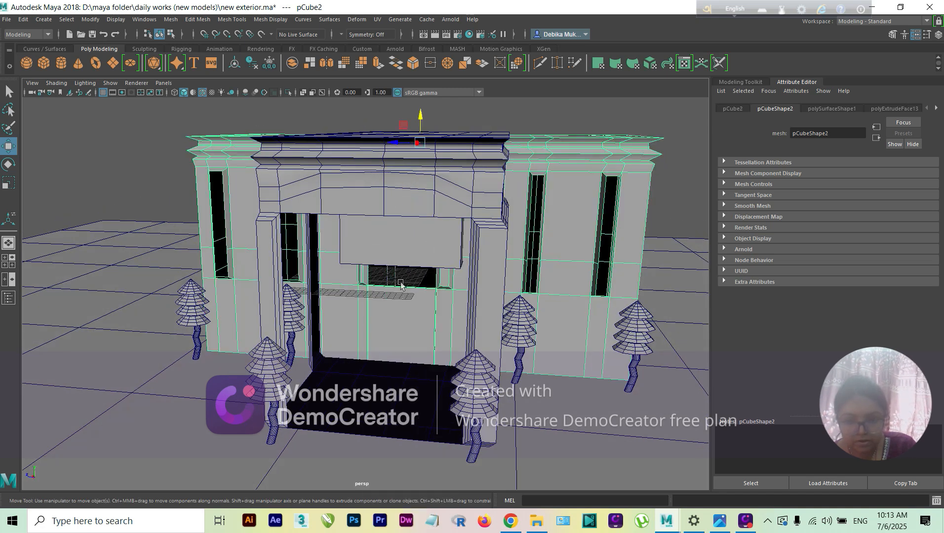
{"action": "left_click", "coordinate": [399, 314]}
{"action": "left_click", "coordinate": [402, 317]}
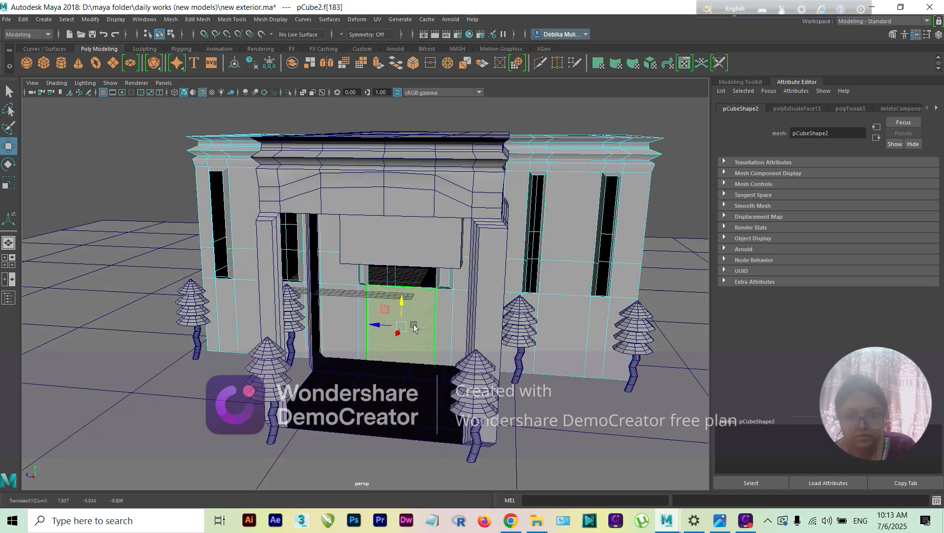
{"action": "left_click", "coordinate": [378, 64]}
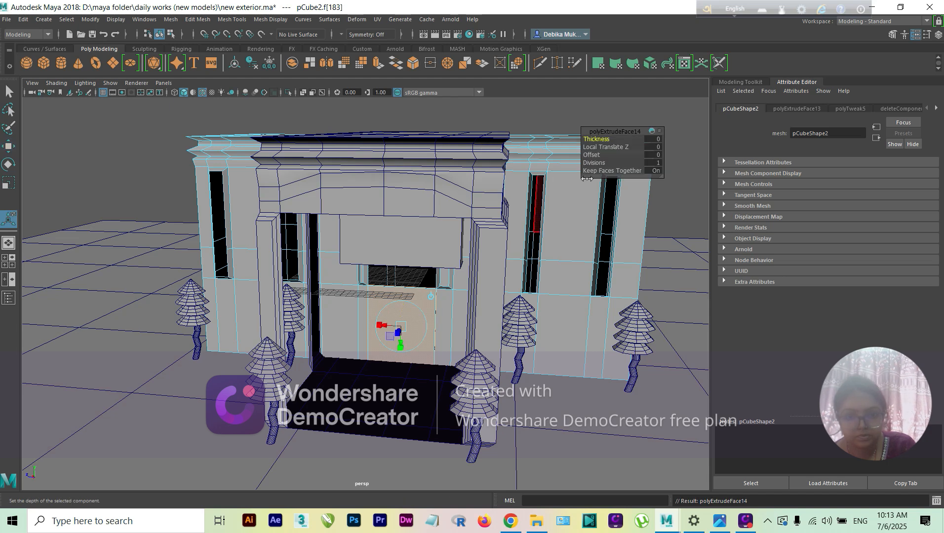
{"action": "left_click", "coordinate": [592, 155]}
{"action": "middle_click_drag", "start_coordinate": [592, 155], "coordinate": [601, 161]}
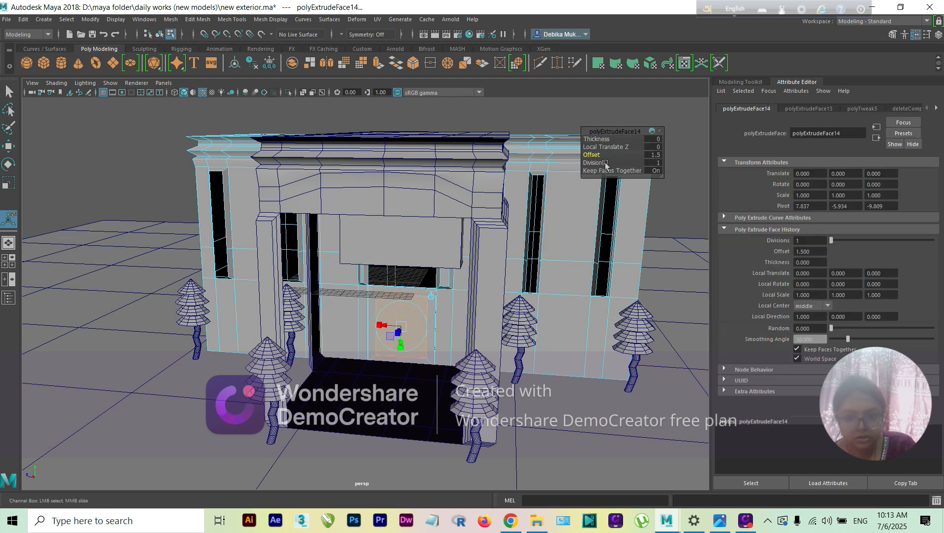
{"action": "left_click_drag", "start_coordinate": [509, 296], "coordinate": [463, 302], "text": "alt"}
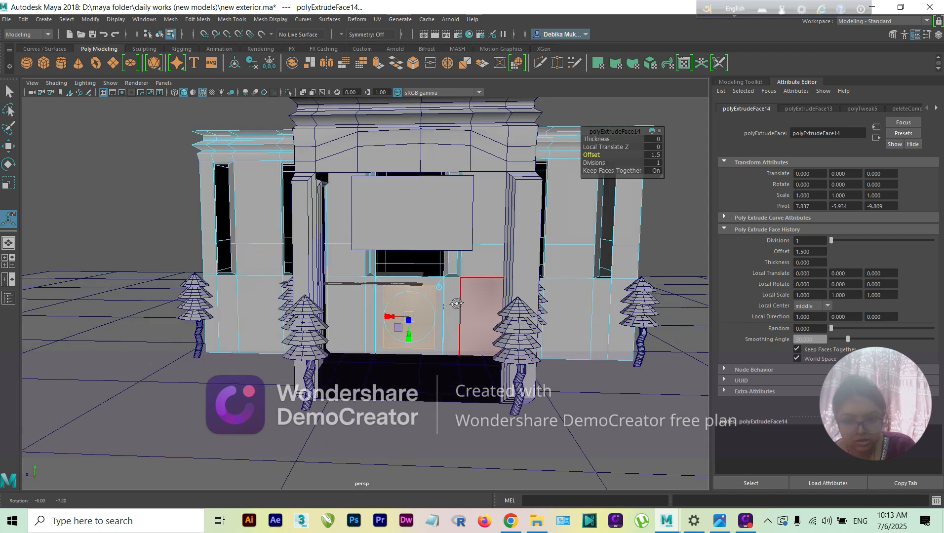
Step: In the side view, move the two bottom vertices of the inset door face down to the wall's base
{"action": "key", "text": "space"}
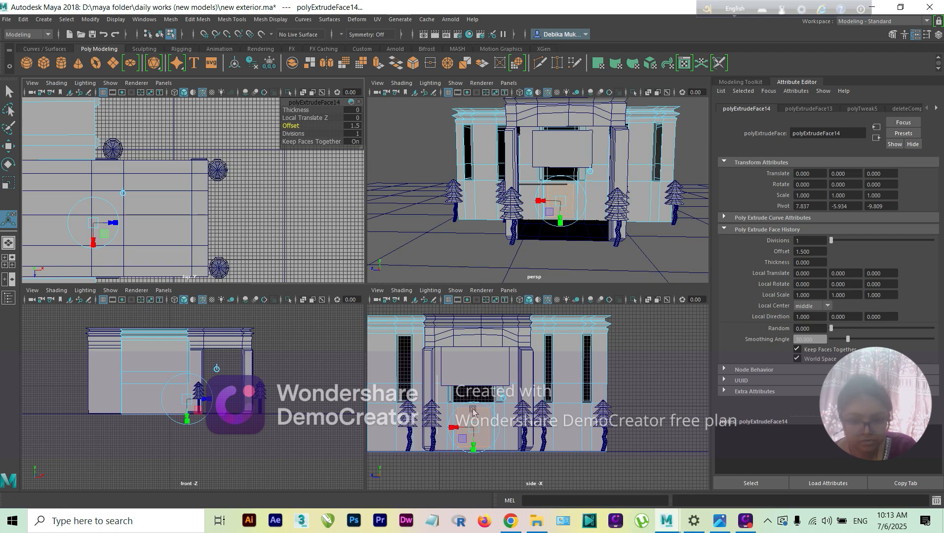
{"action": "scroll", "coordinate": [552, 349], "scroll_direction": "up", "scroll_amount": 5}
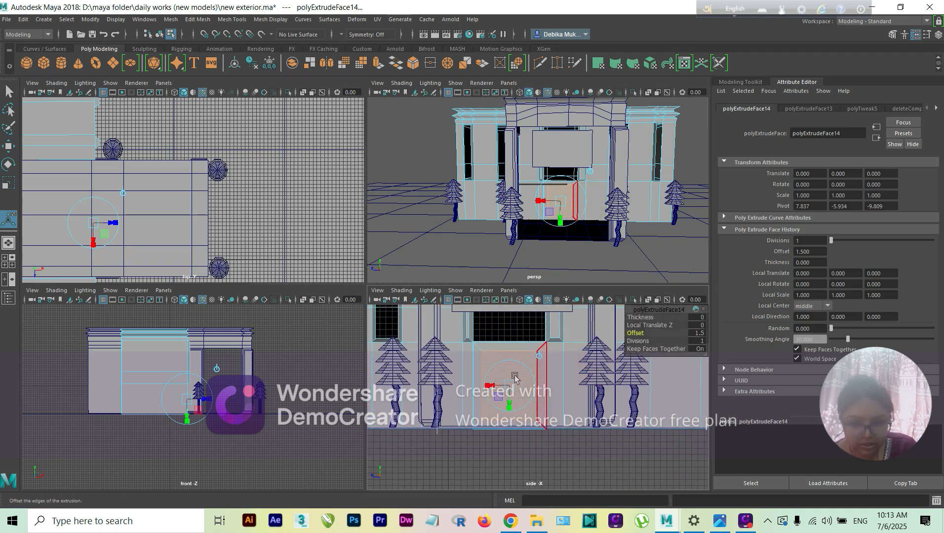
{"action": "right_click_drag", "start_coordinate": [511, 251], "coordinate": [463, 252]}
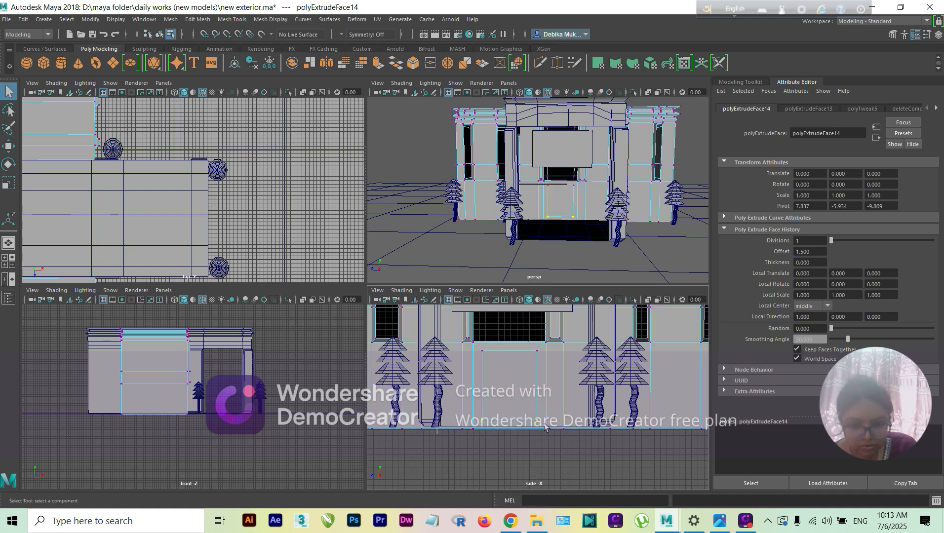
{"action": "left_click_drag", "start_coordinate": [544, 426], "coordinate": [509, 432]}
{"action": "key", "text": "w"}
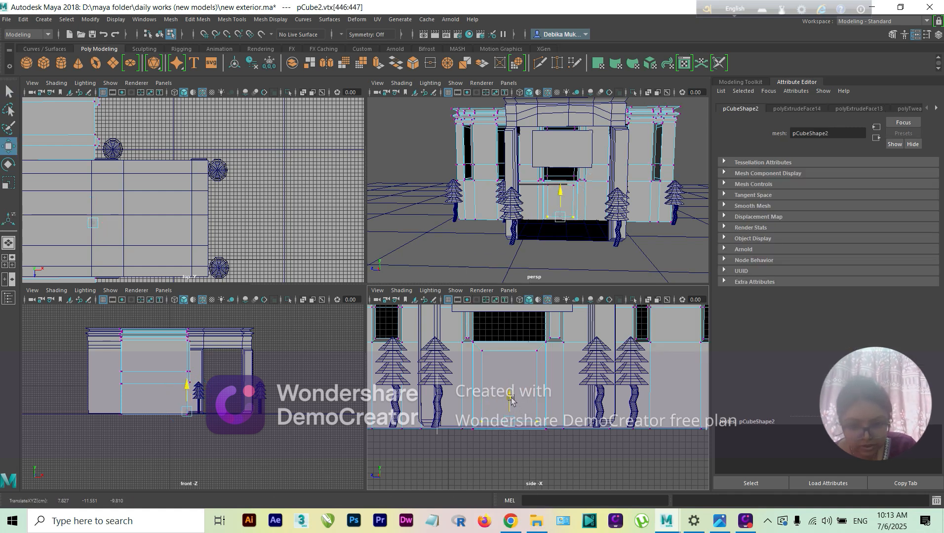
{"action": "right_click_drag", "start_coordinate": [509, 251], "coordinate": [548, 264]}
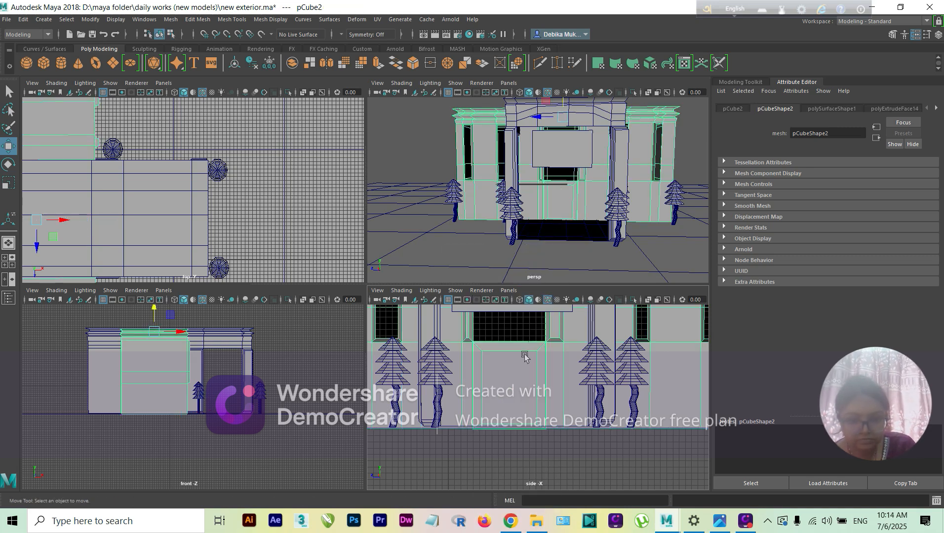
Step: Extrude the inset door face and pull it slightly outward from the wall along the X axis
{"action": "left_click", "coordinate": [510, 382]}
{"action": "right_click_drag", "start_coordinate": [510, 382], "coordinate": [499, 385]}
{"action": "left_click", "coordinate": [508, 392]}
{"action": "left_click_drag", "start_coordinate": [538, 455], "coordinate": [533, 459], "text": "alt"}
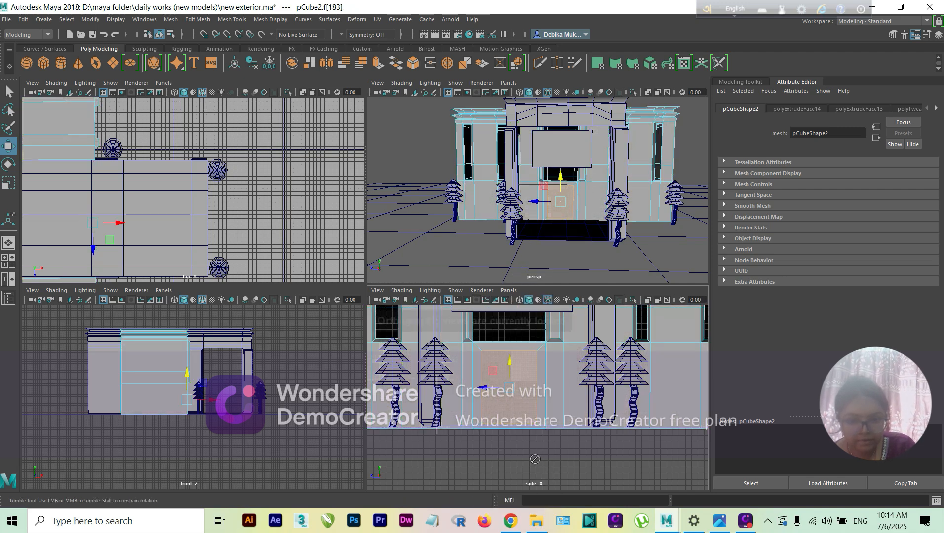
{"action": "left_click_drag", "start_coordinate": [561, 234], "coordinate": [532, 144], "text": "alt"}
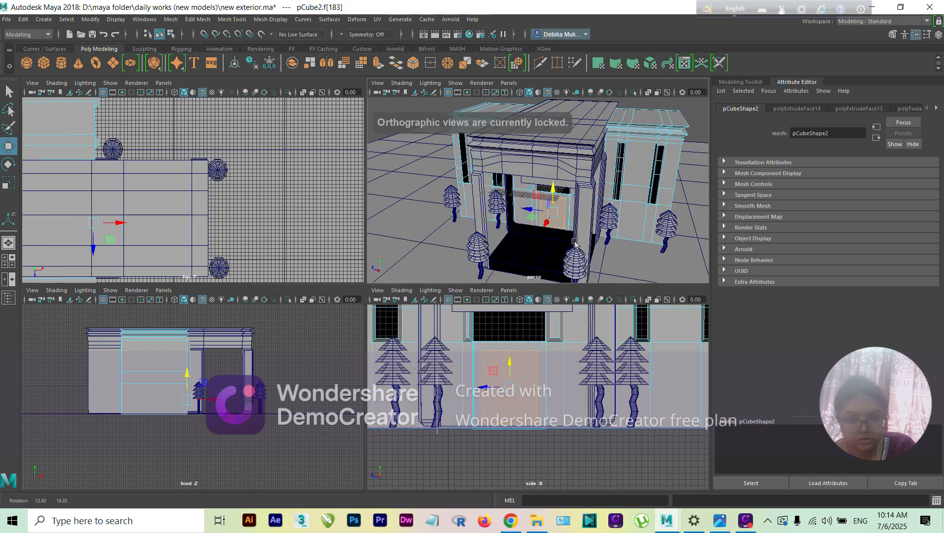
{"action": "left_click", "coordinate": [388, 69]}
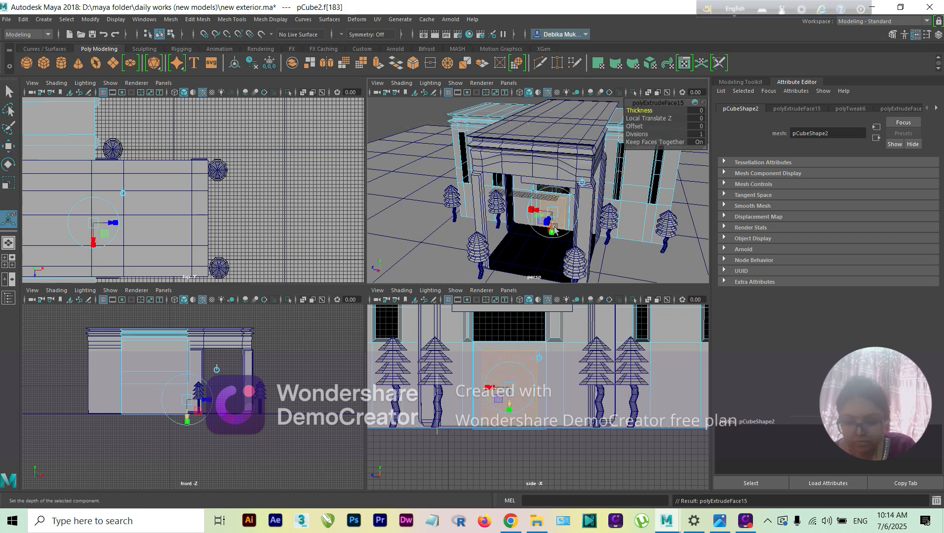
{"action": "left_click_drag", "start_coordinate": [558, 224], "coordinate": [546, 225]}
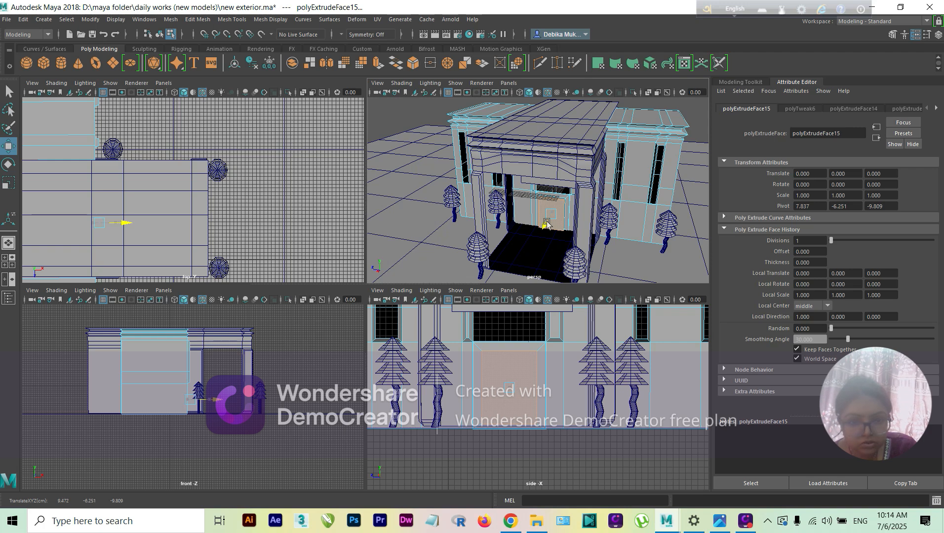
{"action": "left_click", "coordinate": [610, 256]}
Step: Lower the balcony block until its lower edge sits just above the door
{"action": "left_click_drag", "start_coordinate": [610, 256], "coordinate": [624, 234], "text": "alt"}
{"action": "left_click_drag", "start_coordinate": [583, 196], "coordinate": [554, 231], "text": "alt"}
{"action": "right_click_drag", "start_coordinate": [540, 200], "coordinate": [589, 181]}
{"action": "left_click", "coordinate": [548, 196]}
{"action": "left_click_drag", "start_coordinate": [532, 165], "coordinate": [537, 185]}
{"action": "scroll", "coordinate": [545, 206], "scroll_direction": "up", "scroll_amount": 5}
{"action": "middle_click_drag", "start_coordinate": [604, 241], "coordinate": [603, 231], "text": "alt"}
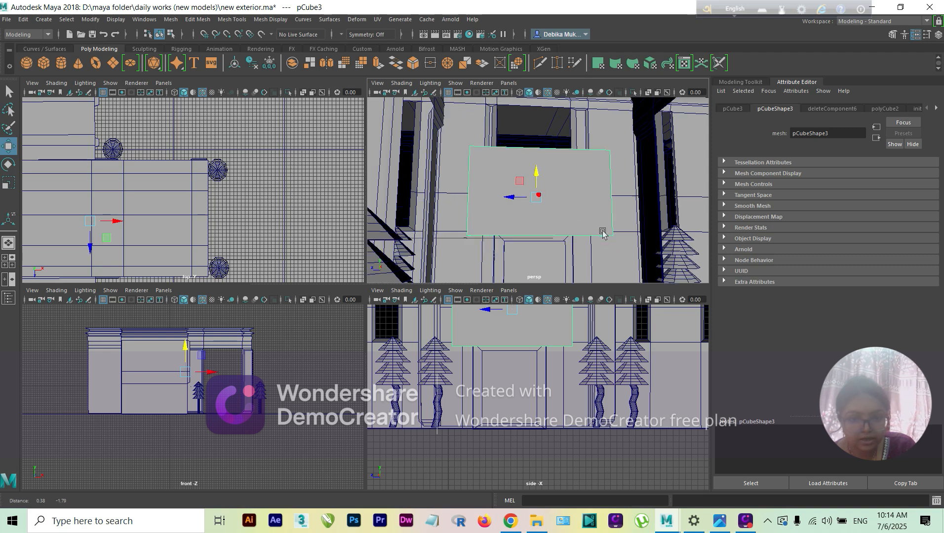
{"action": "left_click_drag", "start_coordinate": [602, 232], "coordinate": [627, 254], "text": "alt"}
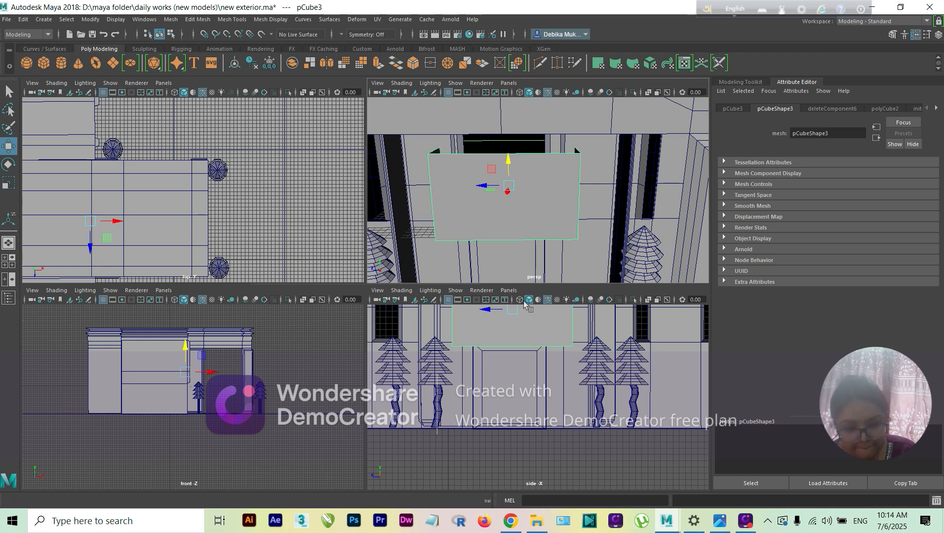
{"action": "scroll", "coordinate": [491, 355], "scroll_direction": "down", "scroll_amount": 5}
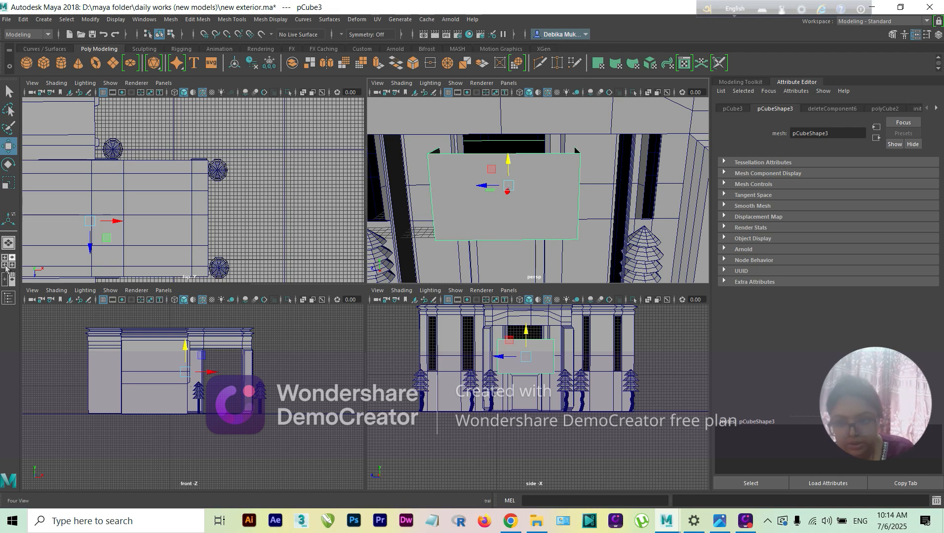
Step: Select the strip of roof faces running along one long edge of the villa's central block
{"action": "left_click", "coordinate": [9, 242]}
{"action": "scroll", "coordinate": [489, 294], "scroll_direction": "down", "scroll_amount": 5}
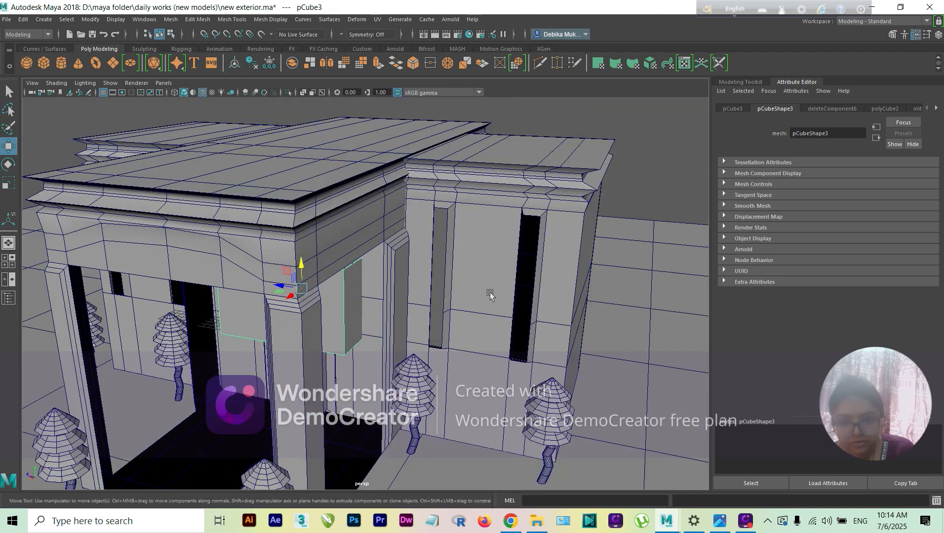
{"action": "middle_click_drag", "start_coordinate": [523, 297], "coordinate": [607, 253], "text": "alt"}
{"action": "scroll", "coordinate": [552, 262], "scroll_direction": "down", "scroll_amount": 2}
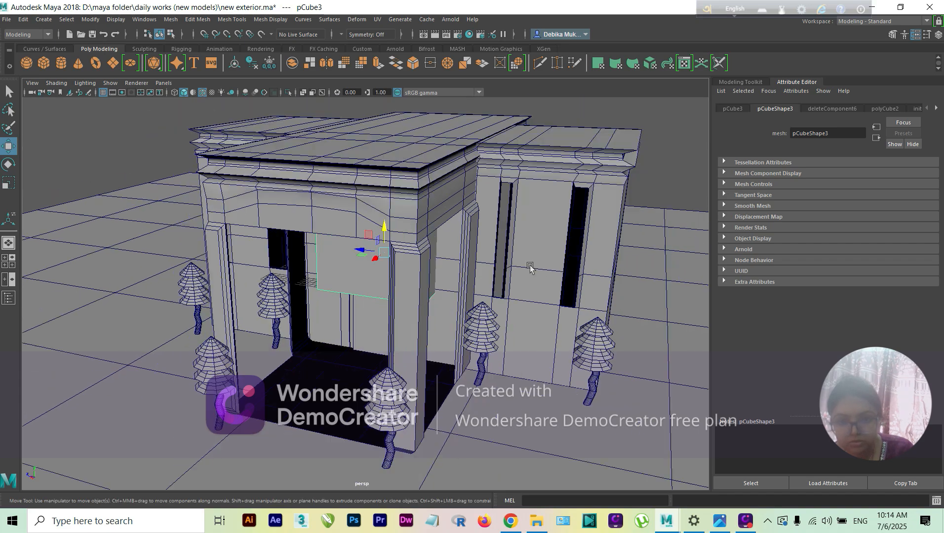
{"action": "left_click_drag", "start_coordinate": [464, 278], "coordinate": [453, 254], "text": "alt"}
{"action": "right_click_drag", "start_coordinate": [453, 254], "coordinate": [453, 276]}
{"action": "left_click", "coordinate": [464, 288]}
{"action": "left_click", "coordinate": [435, 308], "text": "shift"}
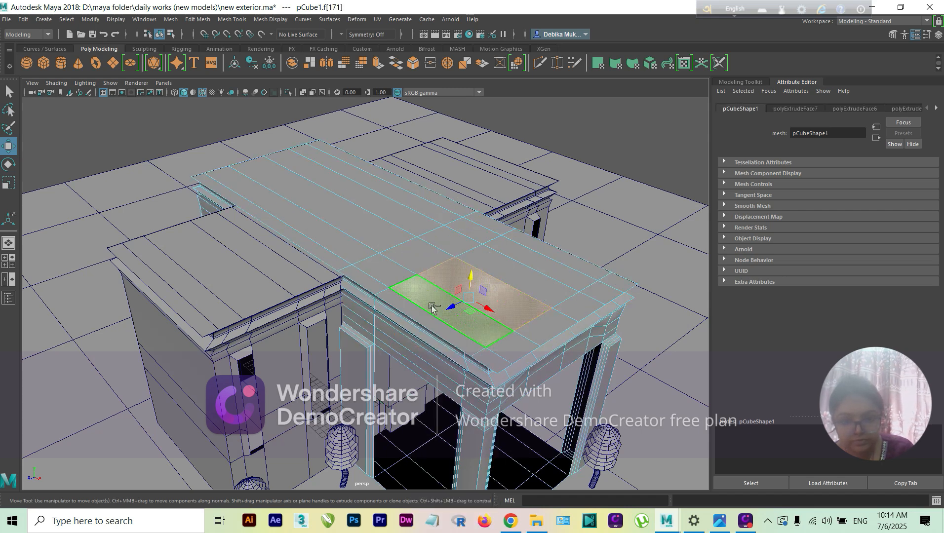
{"action": "left_click", "coordinate": [419, 314]}
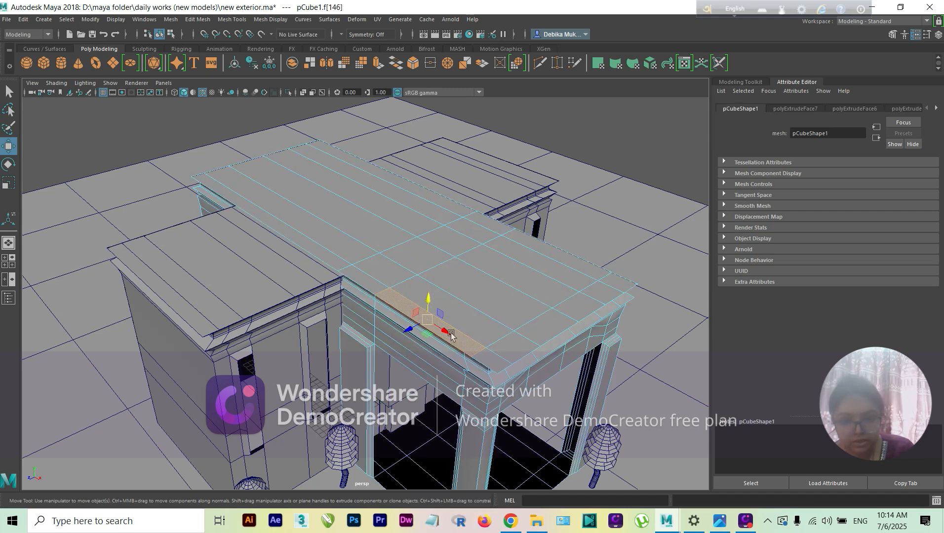
{"action": "left_click", "coordinate": [488, 361], "text": "shift"}
{"action": "left_click", "coordinate": [359, 280], "text": "shift"}
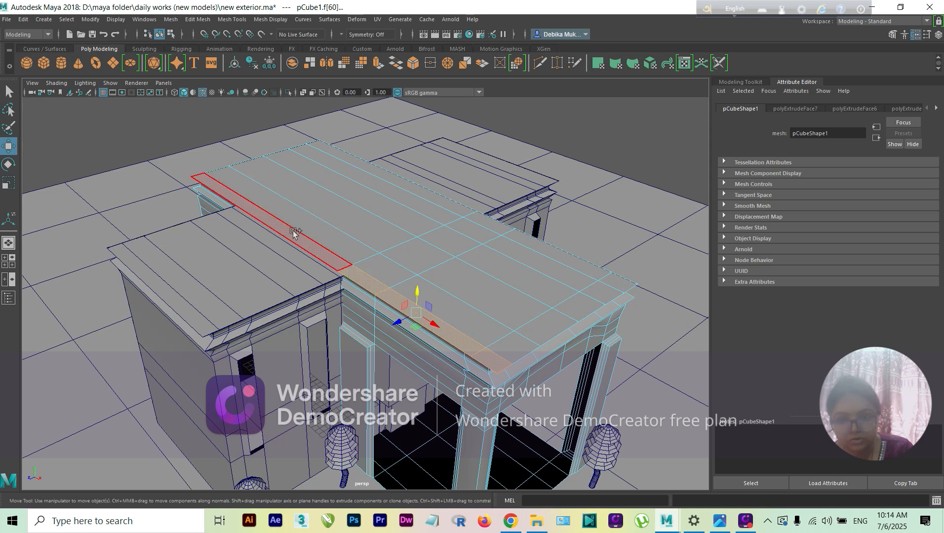
{"action": "left_click", "coordinate": [291, 232], "text": "shift"}
Step: Add the roof faces along the opposite long edge and the front edge, and extrude the selection upward to form a parapet
{"action": "left_click", "coordinate": [351, 146], "text": "shift"}
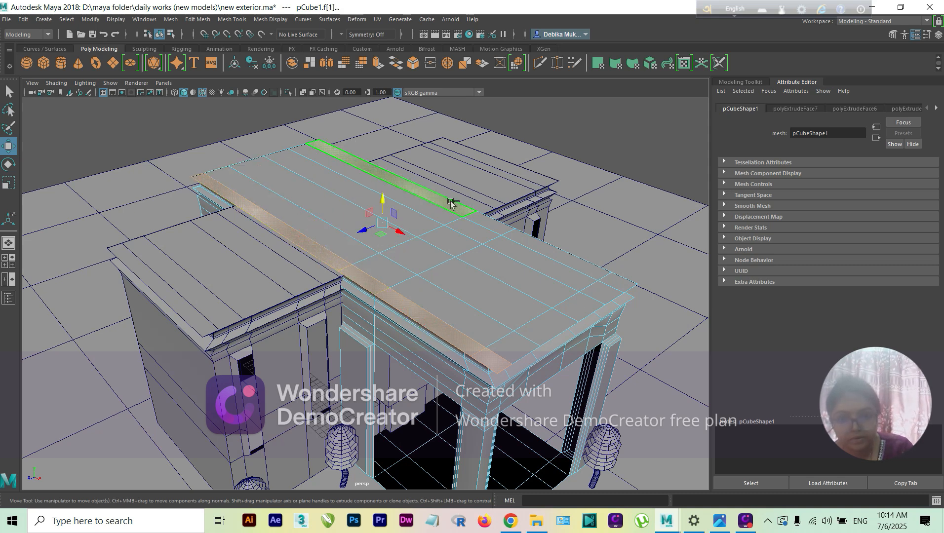
{"action": "left_click", "coordinate": [487, 221], "text": "shift"}
{"action": "left_click", "coordinate": [556, 249], "text": "shift"}
{"action": "left_click", "coordinate": [618, 283], "text": "shift"}
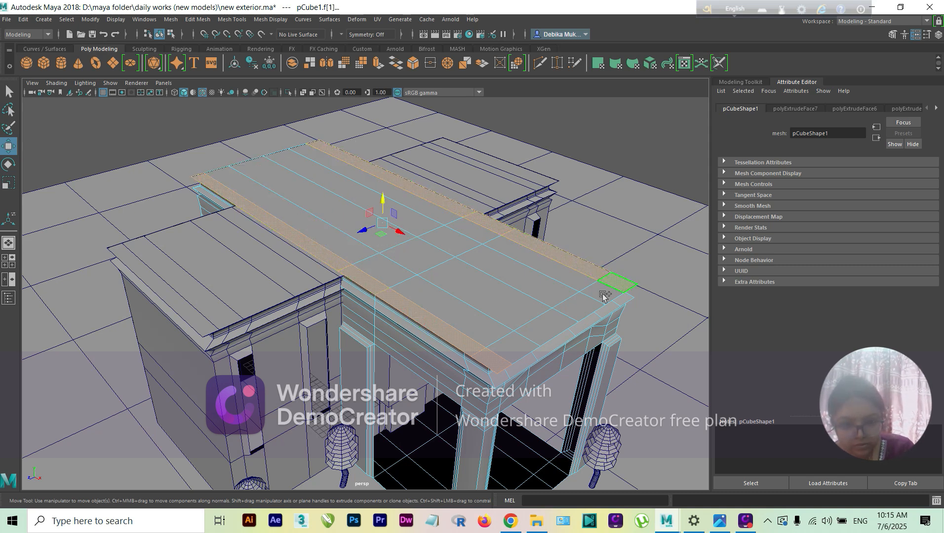
{"action": "left_click", "coordinate": [601, 294], "text": "shift"}
{"action": "left_click", "coordinate": [577, 301], "text": "shift"}
{"action": "left_click", "coordinate": [551, 321], "text": "shift"}
{"action": "left_click", "coordinate": [514, 338], "text": "shift"}
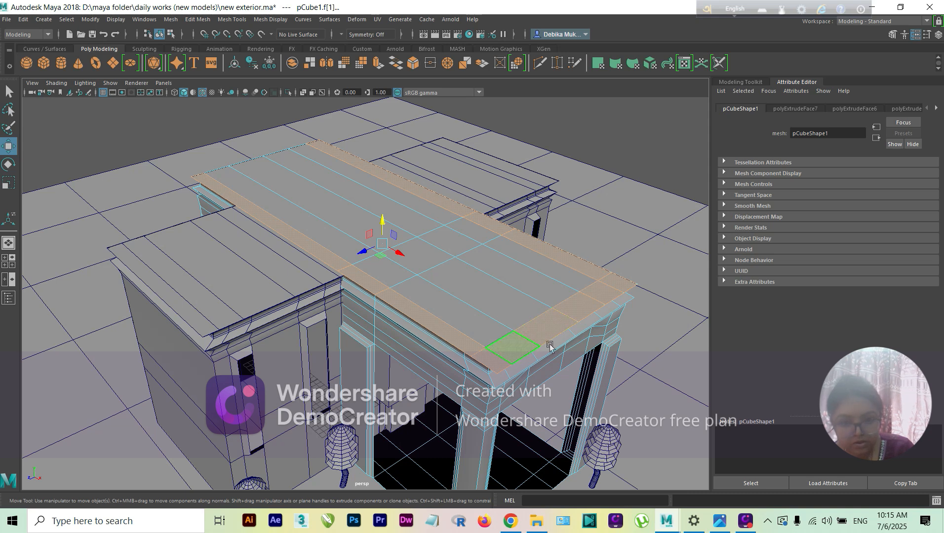
{"action": "left_click", "coordinate": [378, 63]}
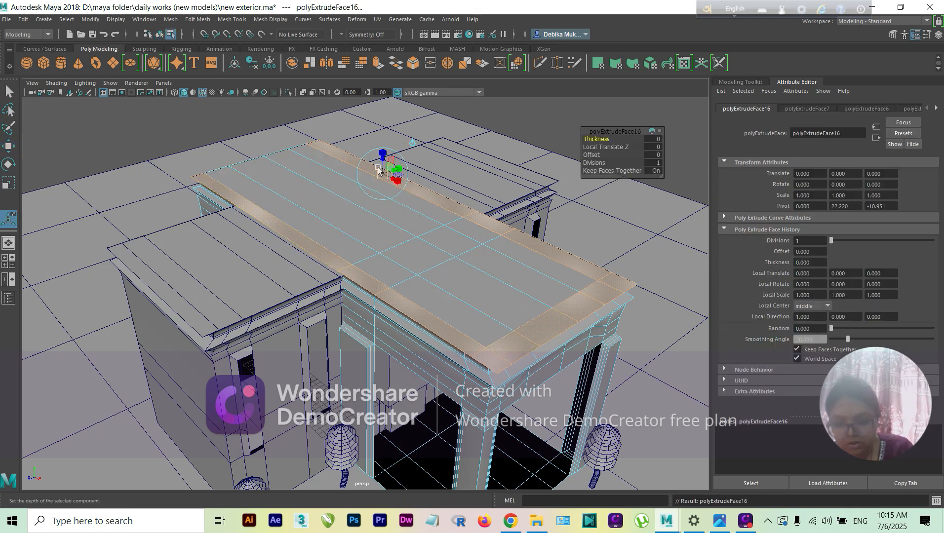
{"action": "key", "text": "w"}
{"action": "left_click_drag", "start_coordinate": [384, 218], "coordinate": [384, 190]}
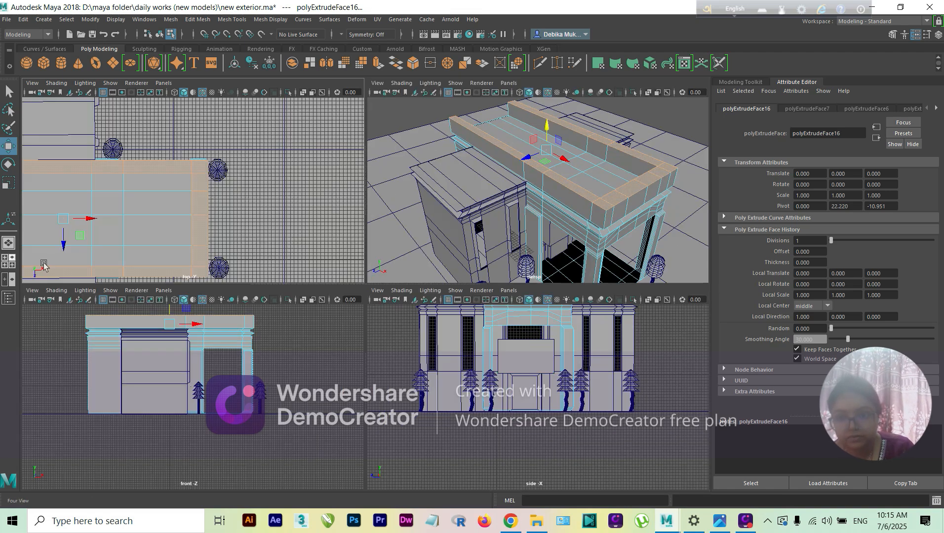
{"action": "left_click", "coordinate": [8, 261]}
{"action": "scroll", "coordinate": [231, 184], "scroll_direction": "down", "scroll_amount": 3}
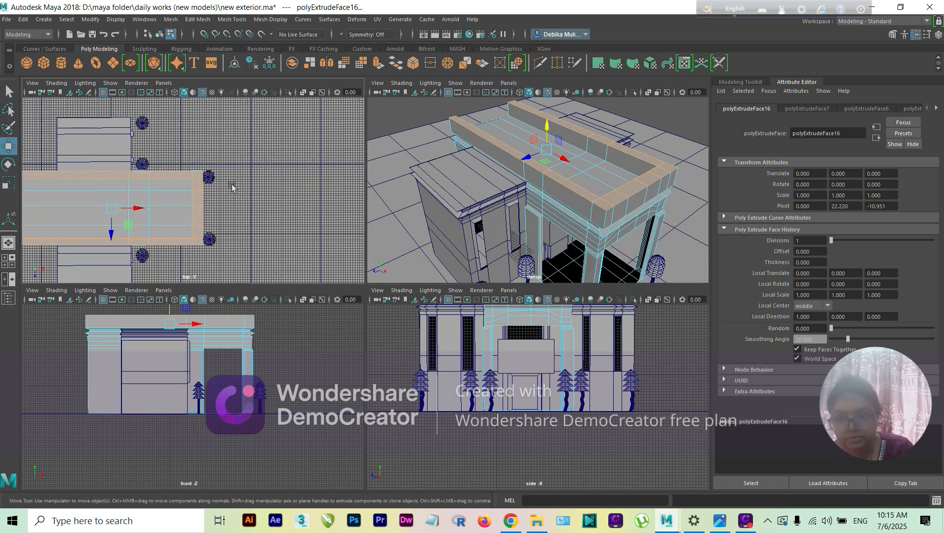
{"action": "middle_click_drag", "start_coordinate": [237, 212], "coordinate": [318, 189], "text": "alt"}
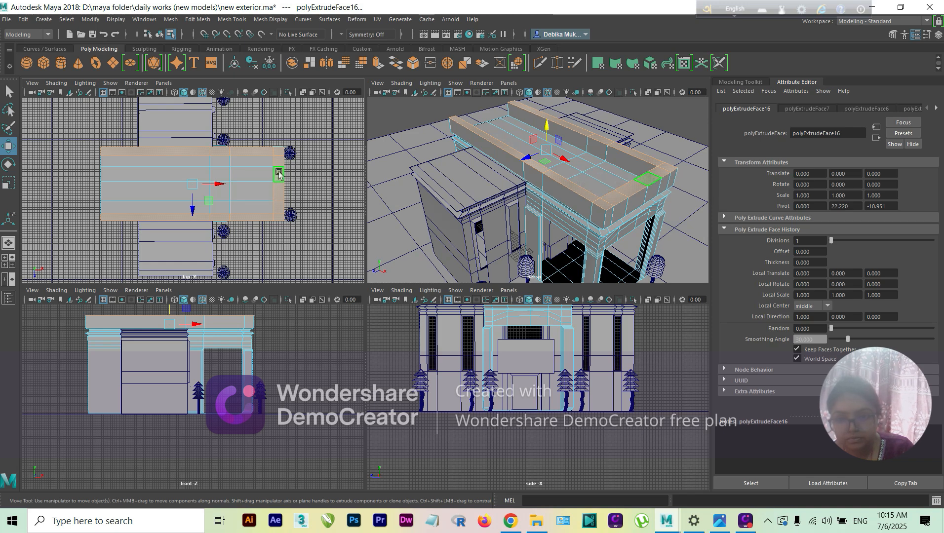
{"action": "right_click_drag", "start_coordinate": [269, 179], "coordinate": [217, 179]}
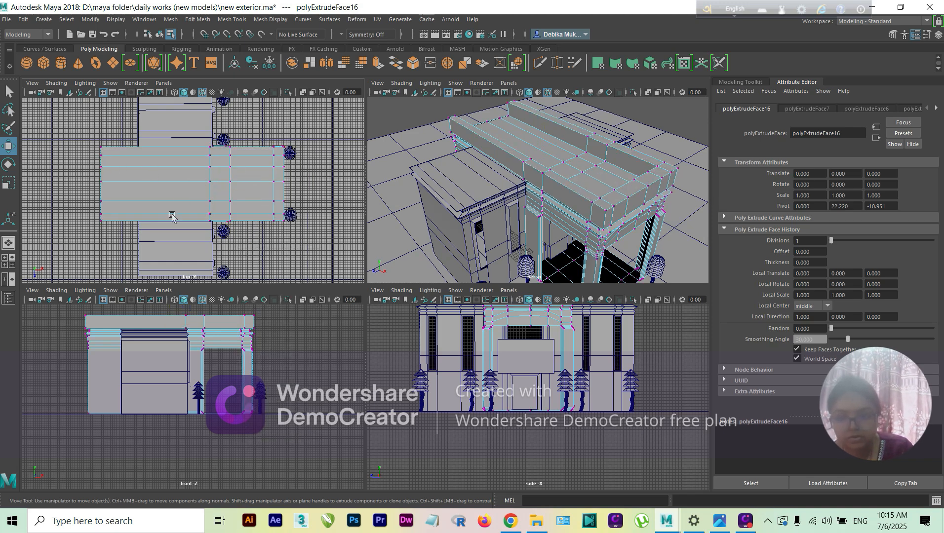
{"action": "scroll", "coordinate": [257, 167], "scroll_direction": "up", "scroll_amount": 1}
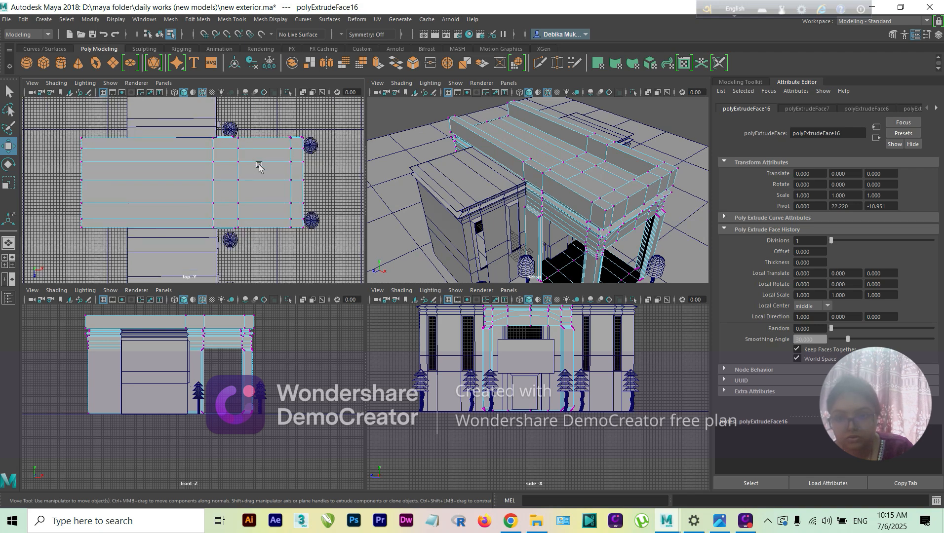
{"action": "left_click", "coordinate": [291, 148]}
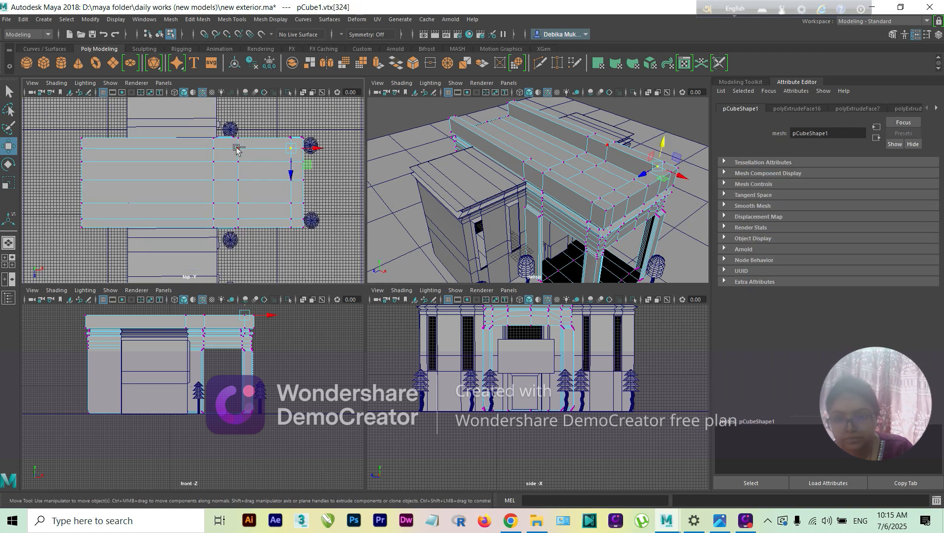
{"action": "left_click", "coordinate": [238, 149], "text": "shift"}
{"action": "left_click", "coordinate": [213, 148], "text": "shift"}
{"action": "left_click", "coordinate": [82, 149], "text": "shift"}
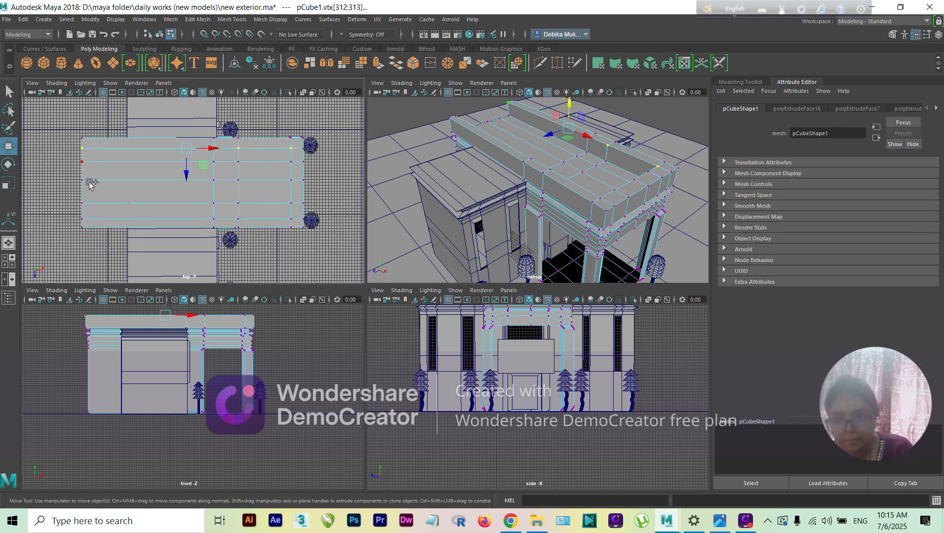
{"action": "left_click", "coordinate": [82, 219], "text": "shift"}
{"action": "left_click", "coordinate": [213, 218], "text": "shift"}
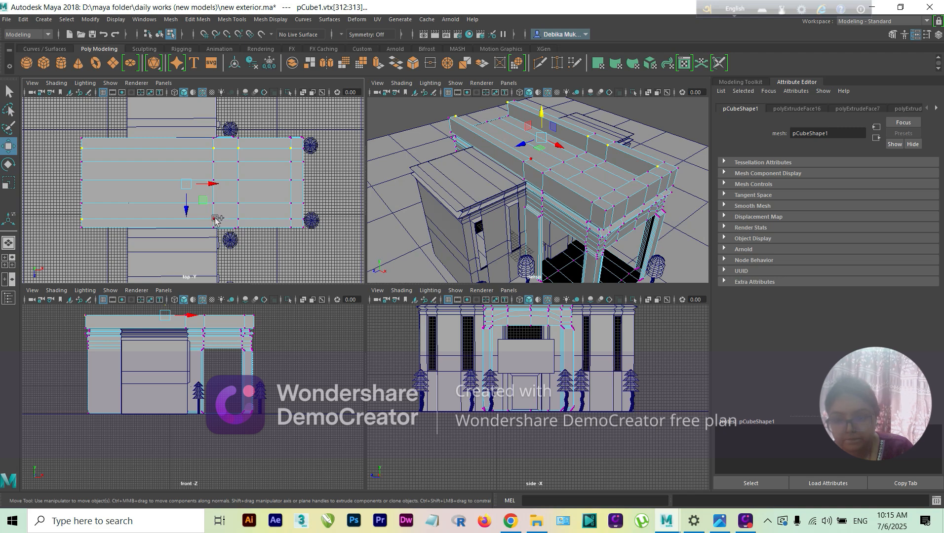
{"action": "left_click", "coordinate": [238, 219], "text": "shift"}
{"action": "left_click", "coordinate": [292, 219], "text": "shift"}
{"action": "left_click", "coordinate": [290, 148]}
{"action": "left_click", "coordinate": [238, 148], "text": "shift"}
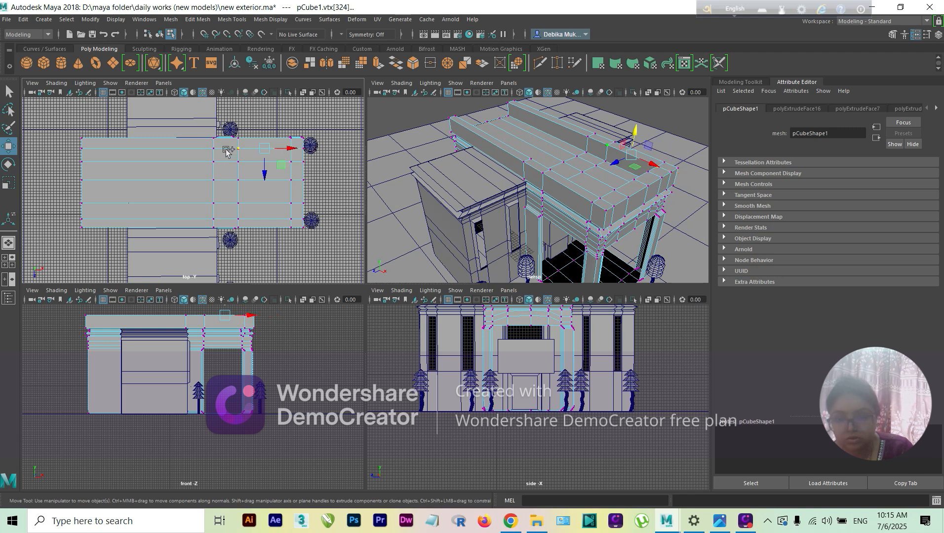
{"action": "left_click", "coordinate": [657, 137]}
Step: Examine the raised parapet in the perspective, front and side views, and return the central block to object mode
{"action": "middle_click_drag", "start_coordinate": [659, 172], "coordinate": [571, 178], "text": "alt"}
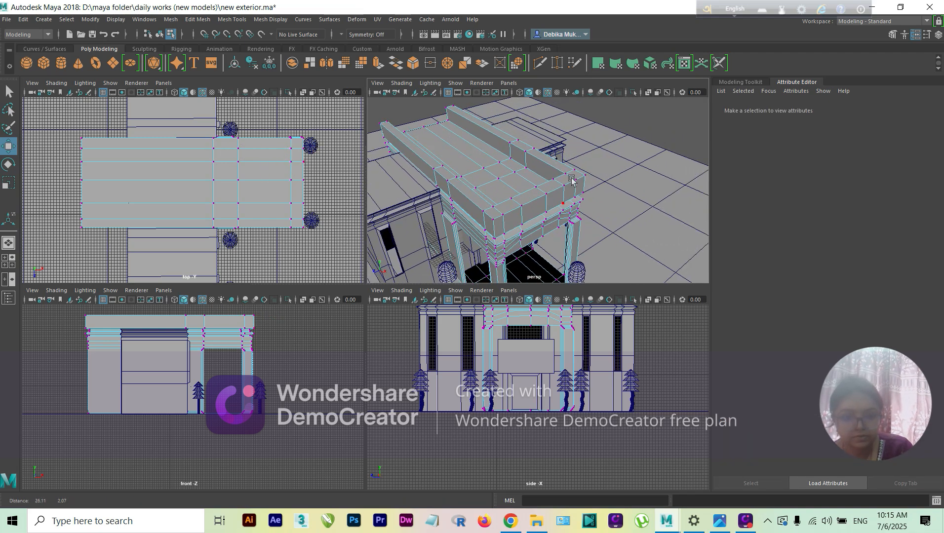
{"action": "left_click_drag", "start_coordinate": [571, 178], "coordinate": [520, 158], "text": "alt"}
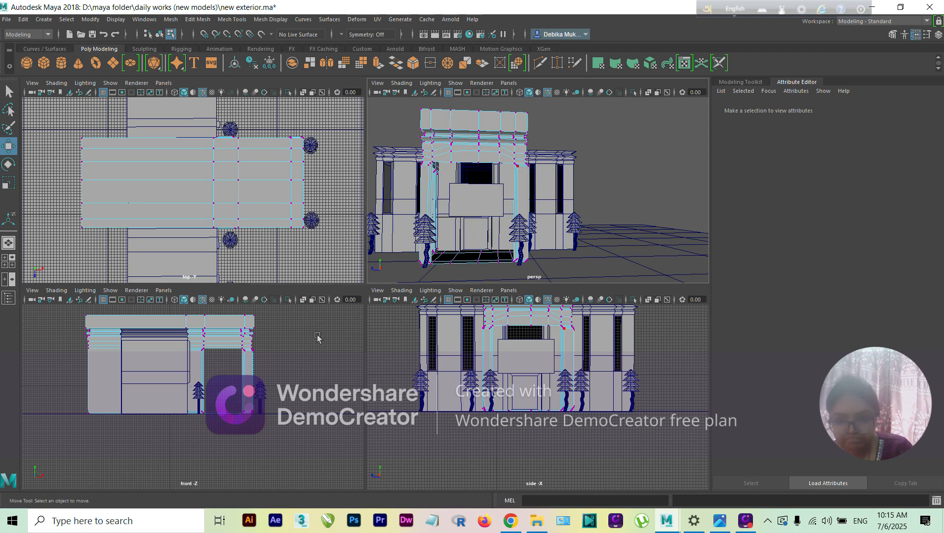
{"action": "middle_click_drag", "start_coordinate": [283, 360], "coordinate": [293, 394], "text": "alt"}
{"action": "scroll", "coordinate": [493, 349], "scroll_direction": "down", "scroll_amount": 3}
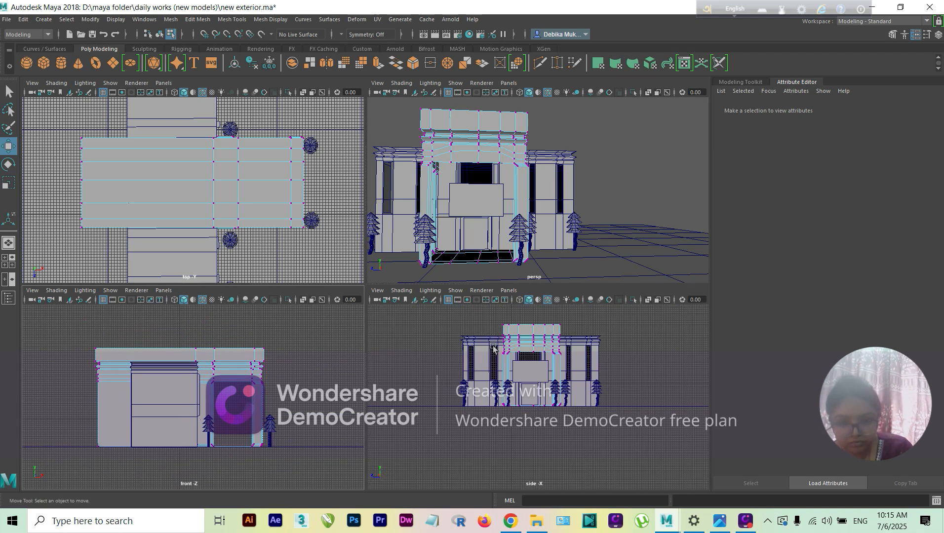
{"action": "middle_click_drag", "start_coordinate": [491, 351], "coordinate": [499, 367], "text": "alt"}
{"action": "scroll", "coordinate": [547, 351], "scroll_direction": "up", "scroll_amount": 3}
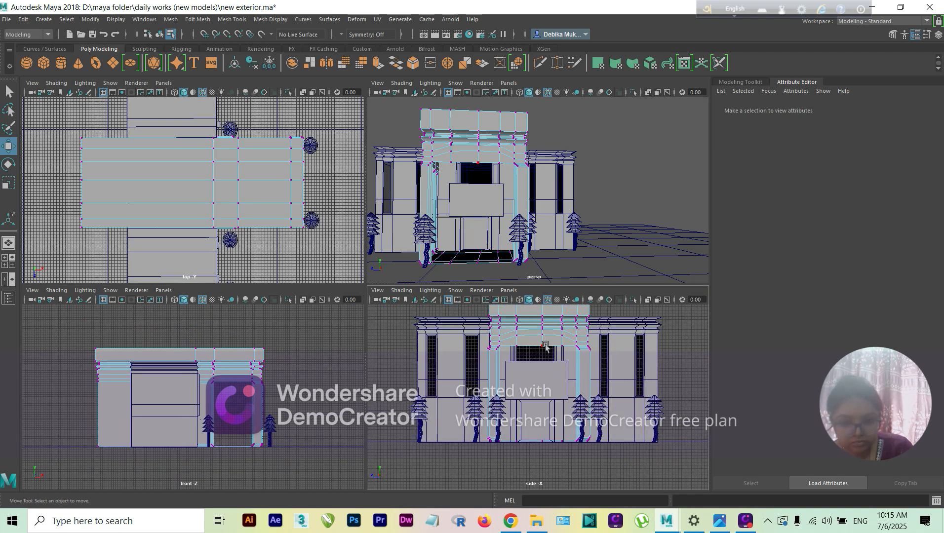
{"action": "middle_click_drag", "start_coordinate": [545, 344], "coordinate": [537, 376], "text": "alt"}
{"action": "left_click_drag", "start_coordinate": [582, 204], "coordinate": [522, 179], "text": "alt"}
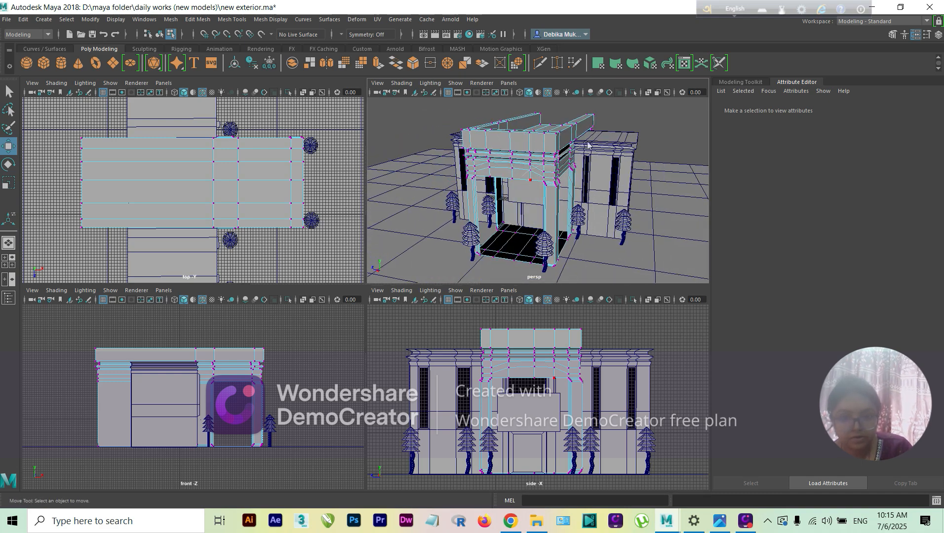
{"action": "right_click_drag", "start_coordinate": [587, 146], "coordinate": [573, 159]}
{"action": "middle_click_drag", "start_coordinate": [563, 176], "coordinate": [577, 189], "text": "alt"}
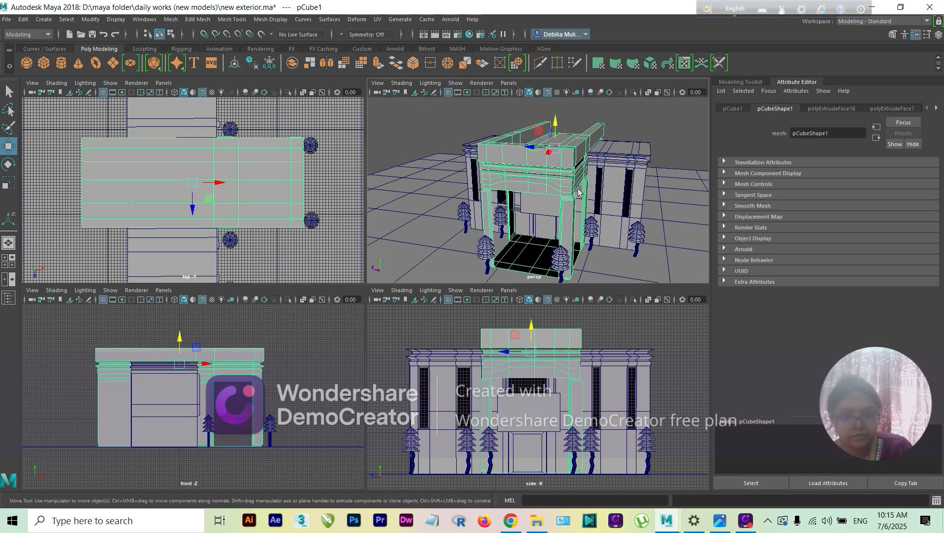
{"action": "left_click_drag", "start_coordinate": [578, 190], "coordinate": [540, 185], "text": "alt"}
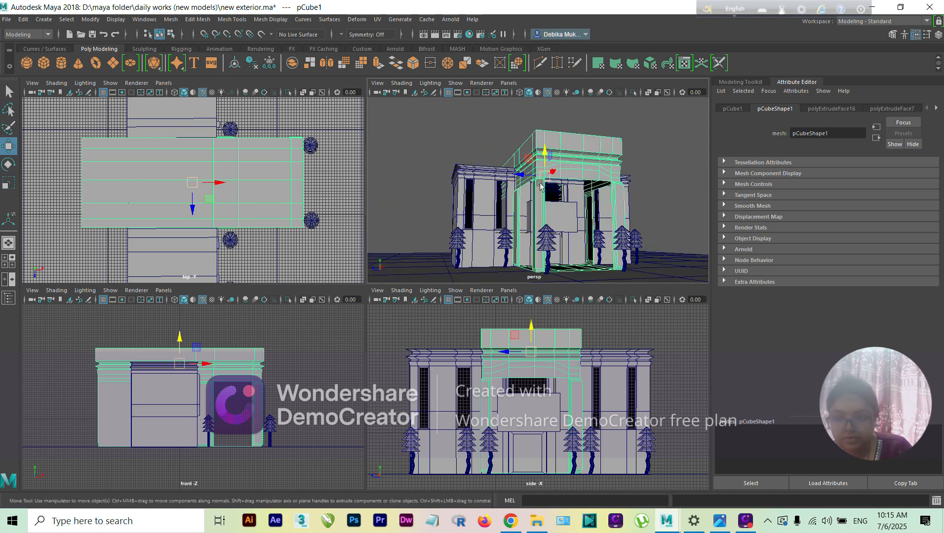
Step: View the villa reference photo and compare its portico and roofline with the model in an enlarged perspective view
{"action": "left_click", "coordinate": [8, 243]}
{"action": "middle_click_drag", "start_coordinate": [415, 259], "coordinate": [435, 247], "text": "alt"}
{"action": "left_click", "coordinate": [719, 520]}
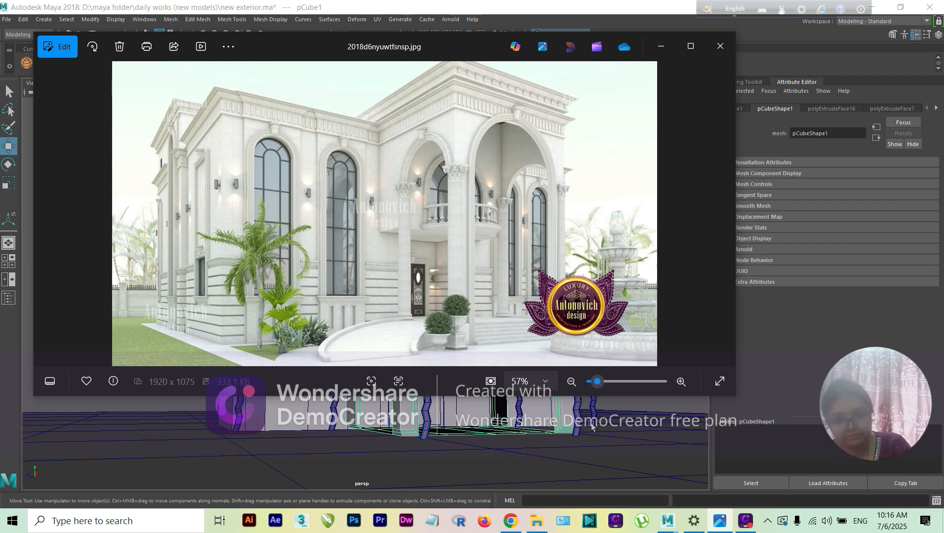
{"action": "left_click", "coordinate": [727, 55]}
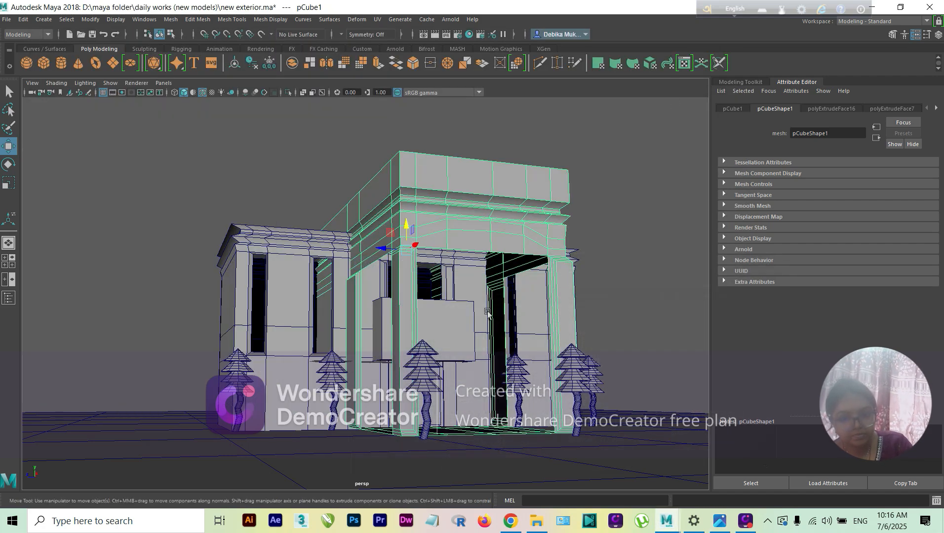
{"action": "left_click_drag", "start_coordinate": [549, 251], "coordinate": [509, 216], "text": "alt"}
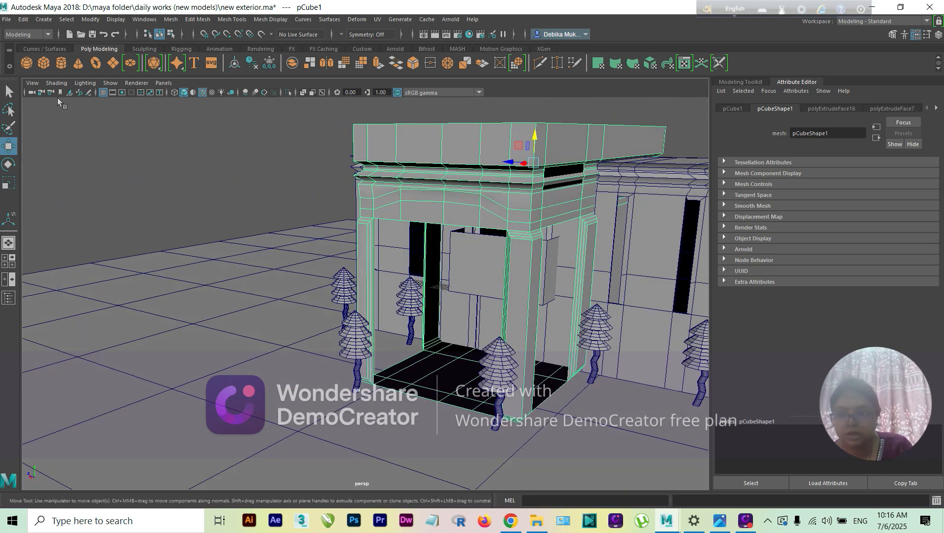
Step: Save the scene as new exterior.ma in the daily works (new models) folder, replacing the existing file
{"action": "left_click", "coordinate": [7, 19]}
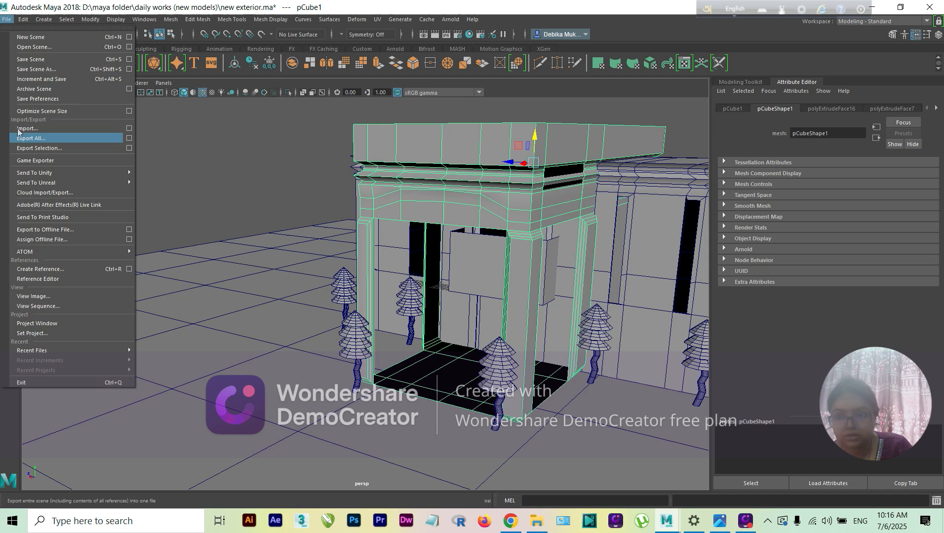
{"action": "left_click", "coordinate": [23, 70]}
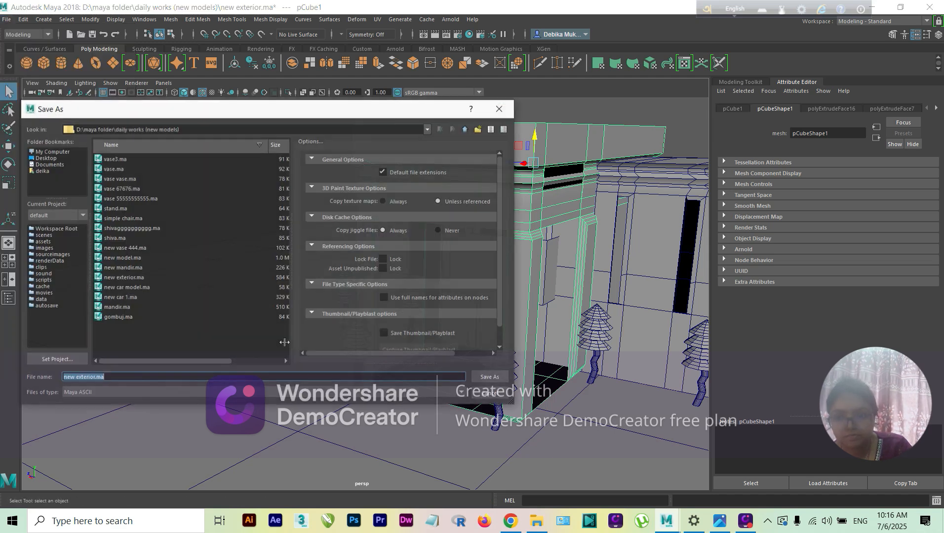
{"action": "left_click", "coordinate": [498, 377]}
{"action": "left_click", "coordinate": [247, 278]}
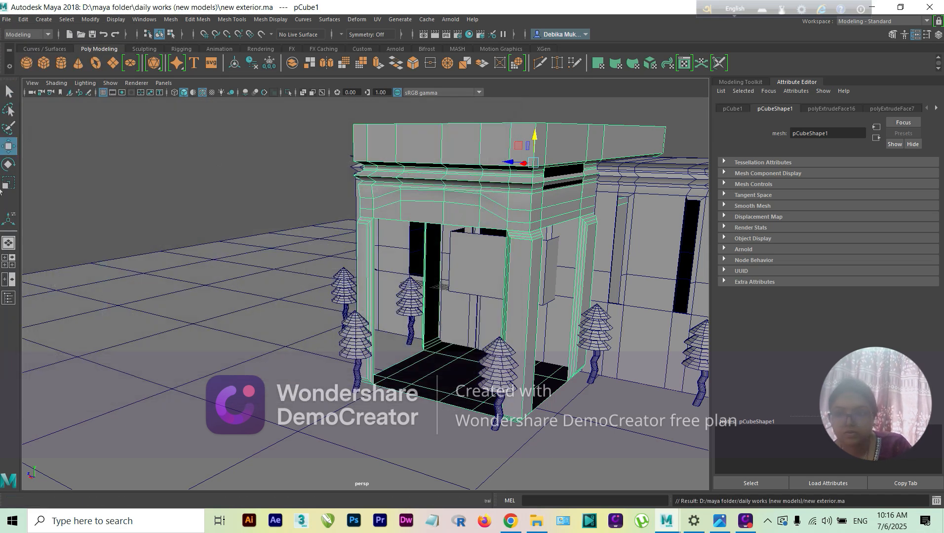
Step: Open the scene mandir 02.ma from the victoria nad other works folder inside maya folder and dismiss the file-reading notice
{"action": "left_click", "coordinate": [6, 19]}
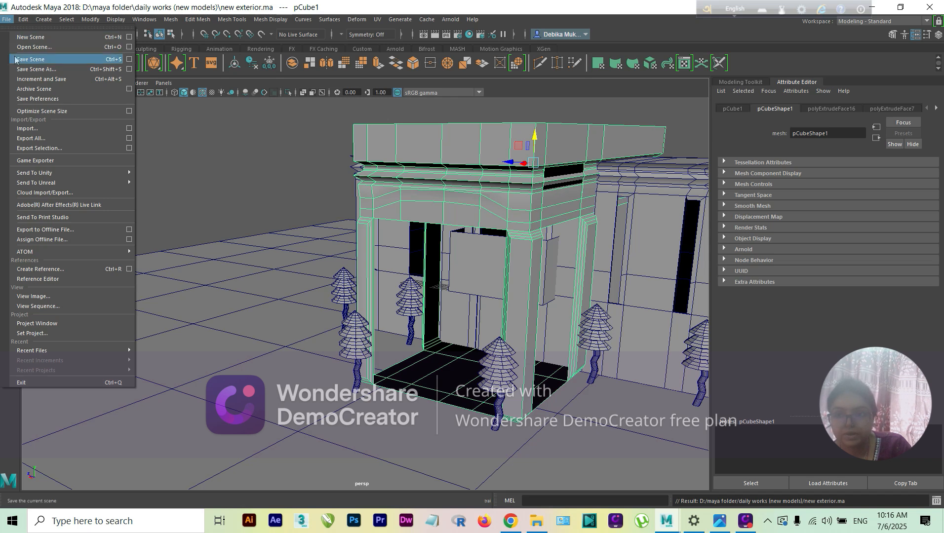
{"action": "left_click", "coordinate": [30, 47]}
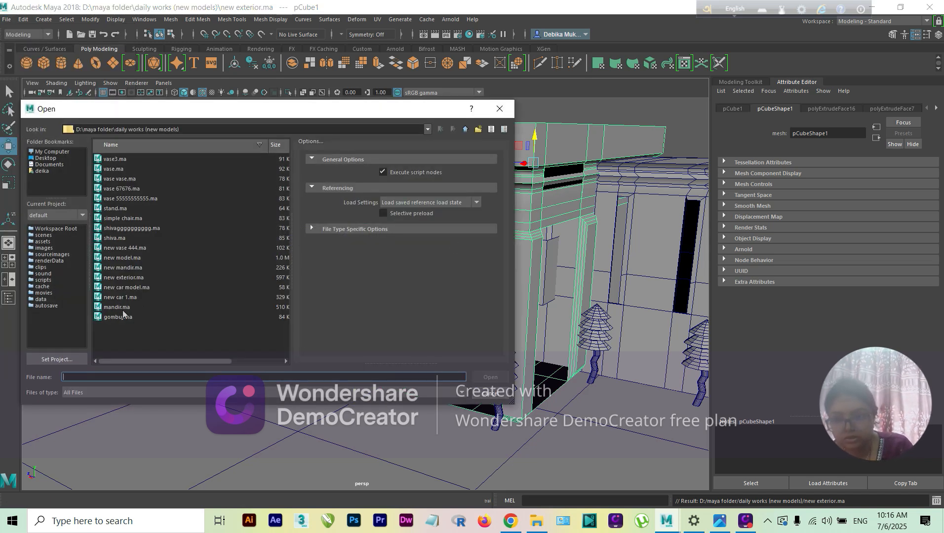
{"action": "left_click", "coordinate": [130, 269]}
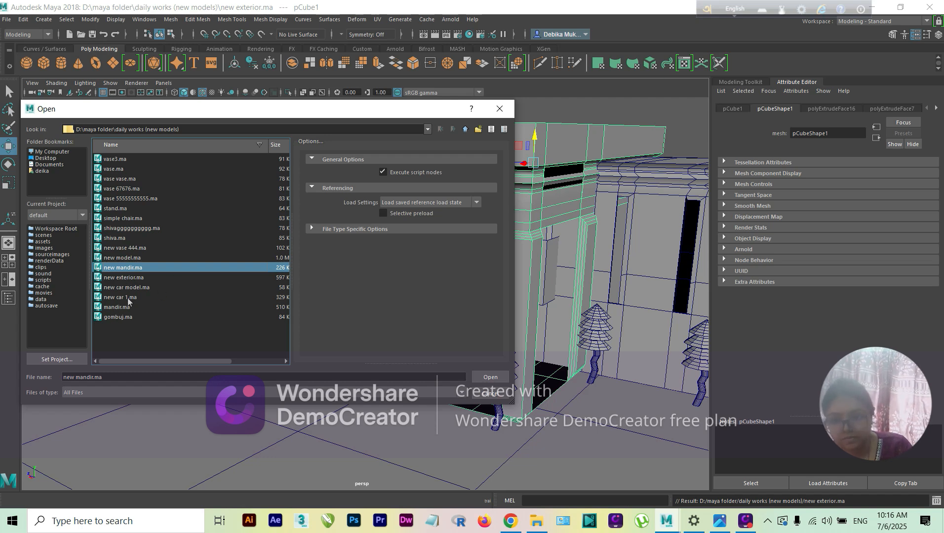
{"action": "left_click", "coordinate": [464, 131]}
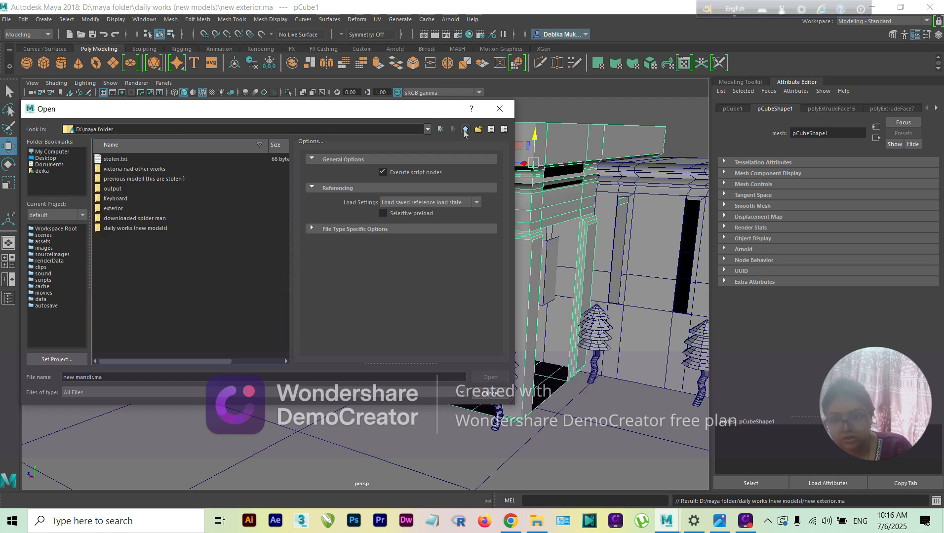
{"action": "double_click", "coordinate": [122, 169]}
{"action": "left_click", "coordinate": [114, 181]}
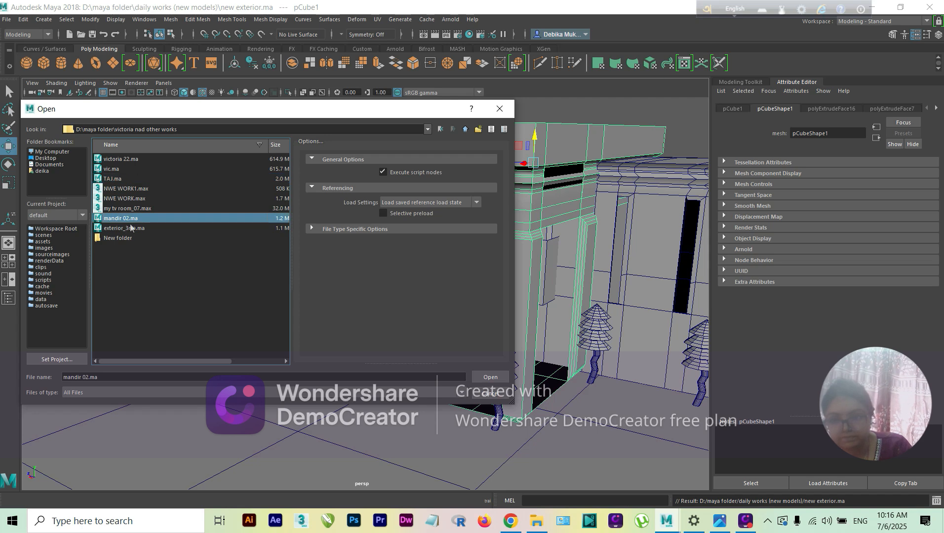
{"action": "left_click", "coordinate": [489, 377]}
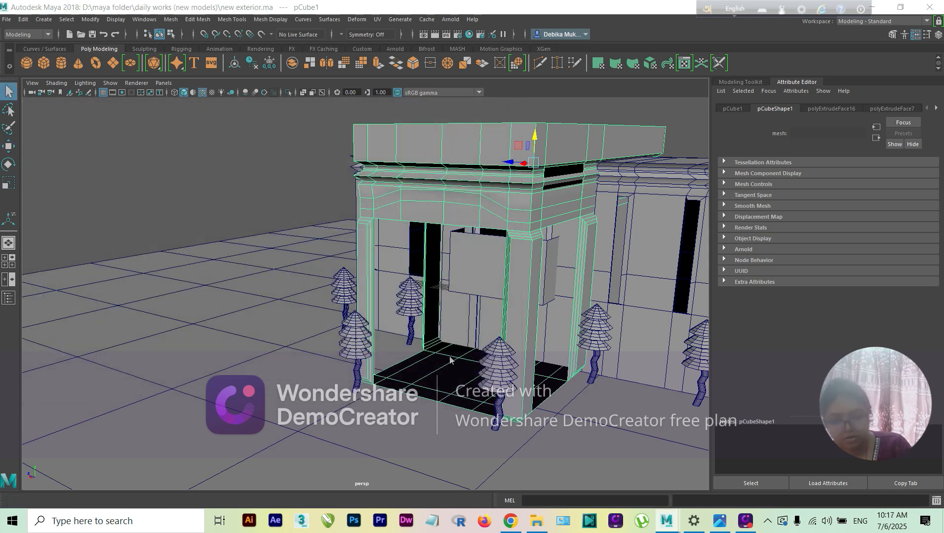
{"action": "left_click", "coordinate": [453, 288]}
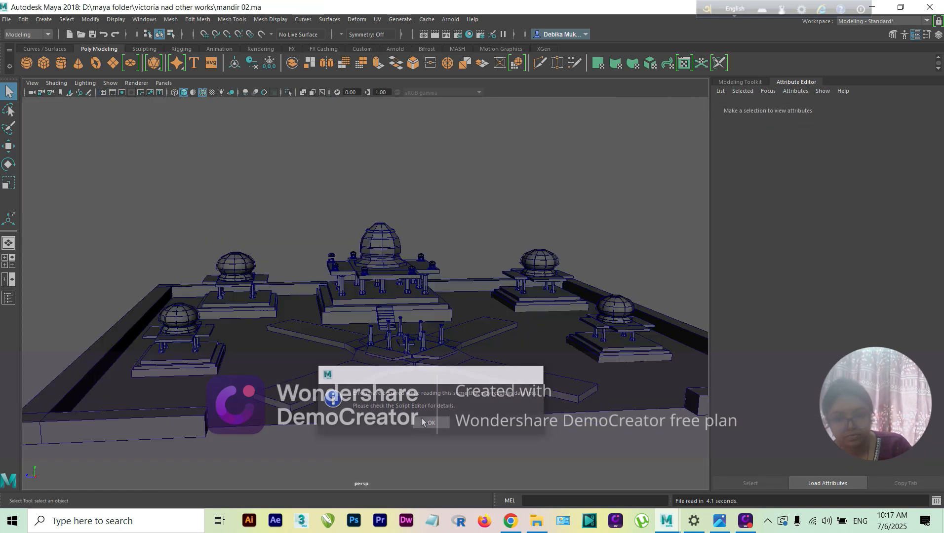
{"action": "left_click", "coordinate": [423, 422]}
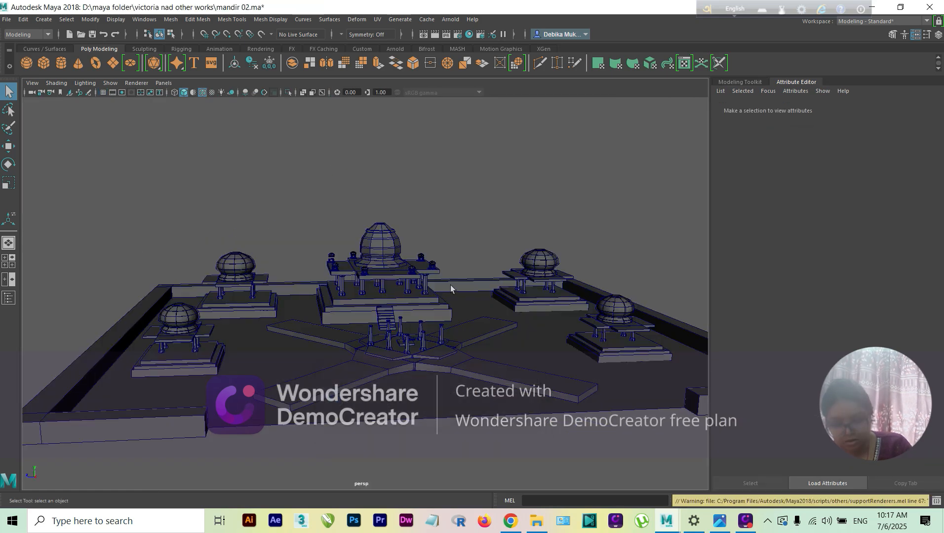
Step: Examine the temple complex from several angles, including the central domed temple, its stairs, the pillared platform and the surrounding shrines
{"action": "left_click_drag", "start_coordinate": [423, 309], "coordinate": [378, 301], "text": "alt"}
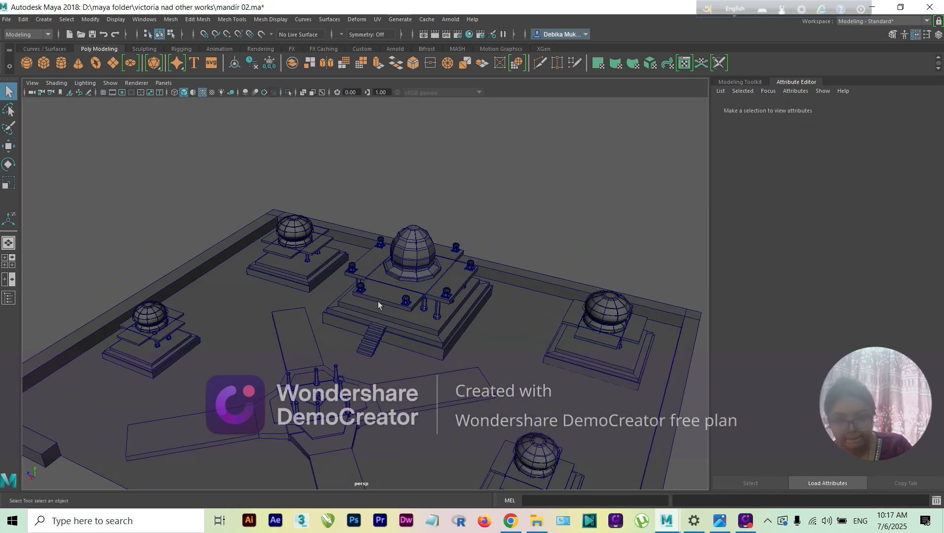
{"action": "middle_click_drag", "start_coordinate": [440, 311], "coordinate": [445, 254], "text": "alt"}
{"action": "scroll", "coordinate": [379, 297], "scroll_direction": "up", "scroll_amount": 3}
{"action": "left_click_drag", "start_coordinate": [380, 297], "coordinate": [404, 280], "text": "alt"}
{"action": "middle_click_drag", "start_coordinate": [403, 280], "coordinate": [377, 339], "text": "alt"}
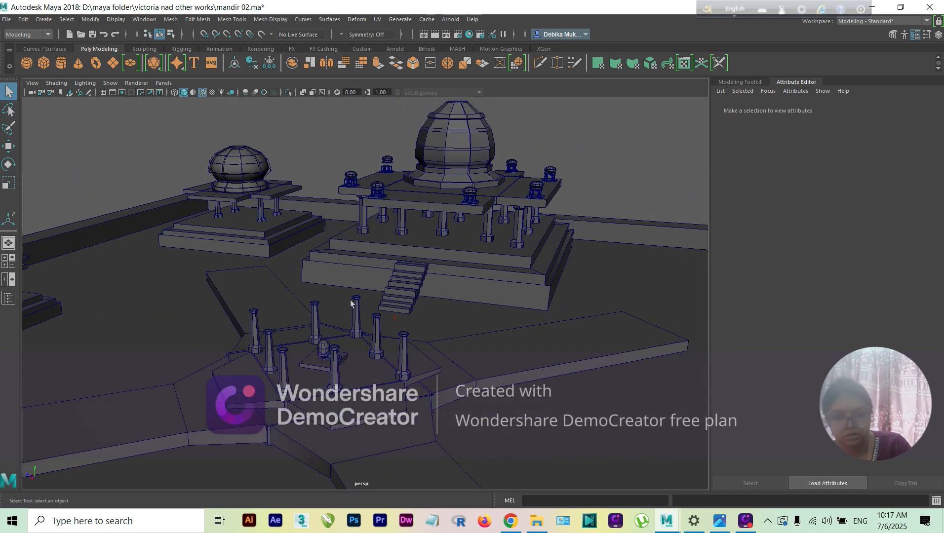
{"action": "scroll", "coordinate": [504, 225], "scroll_direction": "down", "scroll_amount": 2}
{"action": "mouse_move", "coordinate": [538, 237]}
{"action": "middle_mouse_down", "text": "alt"}
{"action": "mouse_move", "coordinate": [472, 236]}
{"action": "mouse_move", "coordinate": [512, 232]}
{"action": "mouse_move", "coordinate": [538, 245]}
{"action": "mouse_move", "coordinate": [569, 242]}
{"action": "mouse_move", "coordinate": [551, 244]}
{"action": "middle_mouse_up", "text": "alt"}
{"action": "left_click_drag", "start_coordinate": [551, 243], "coordinate": [441, 269], "text": "alt"}
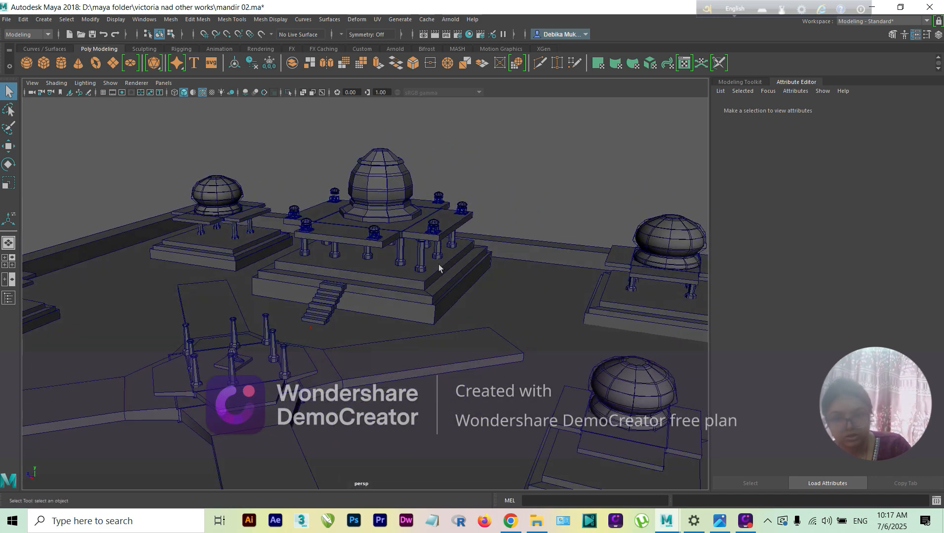
{"action": "middle_click_drag", "start_coordinate": [406, 274], "coordinate": [469, 260], "text": "alt"}
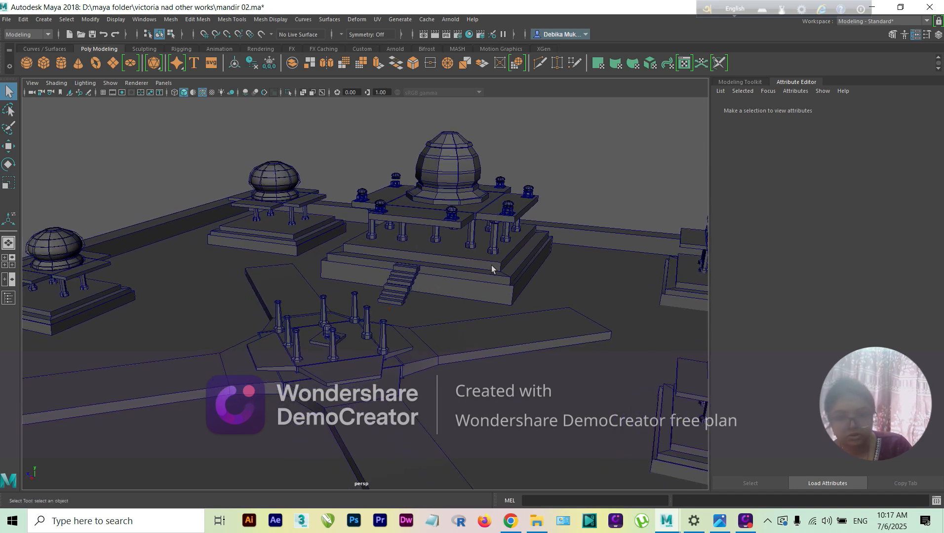